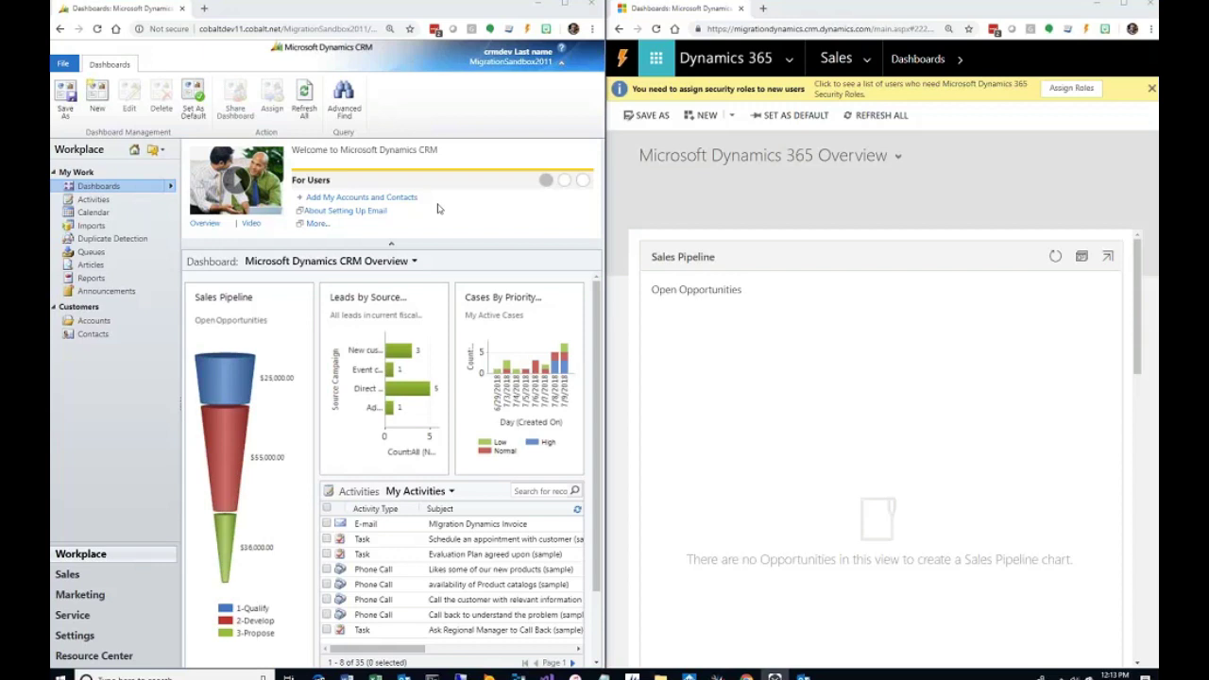
- Confirm the Dynamics 365 dashboard charts are empty, then open the source CRM's Settings Business Management page
left_click(949, 14)
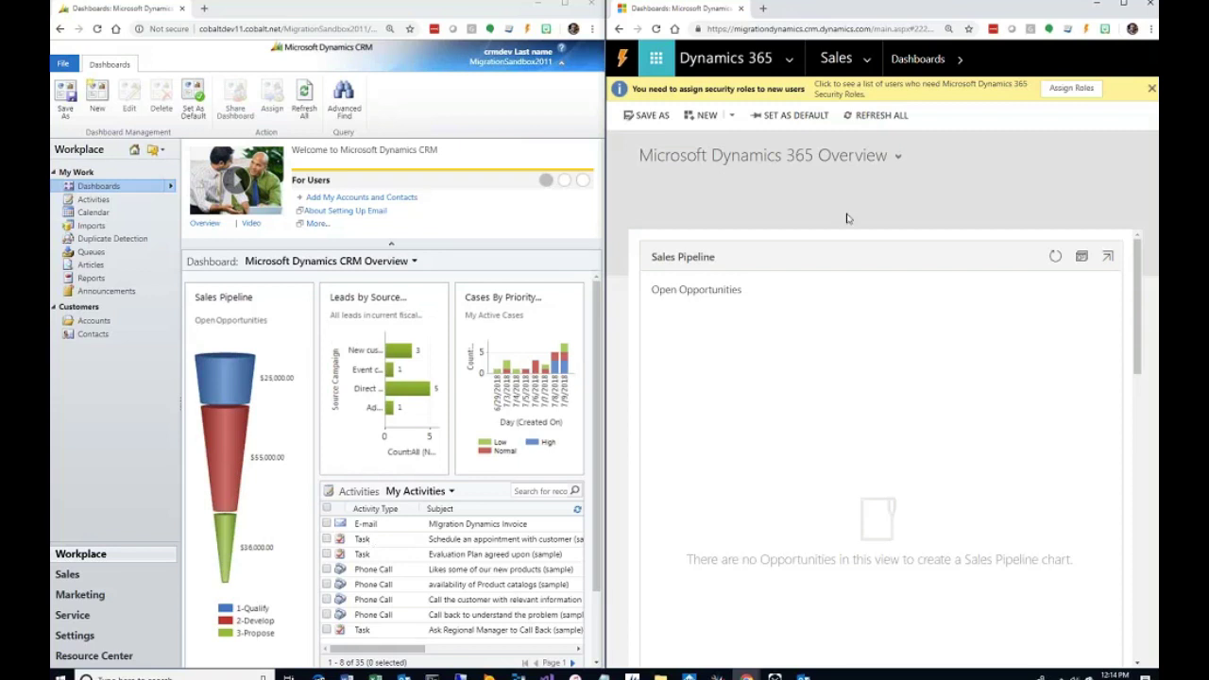
scroll(772, 272, "down", 2)
scroll(772, 272, "down", 5)
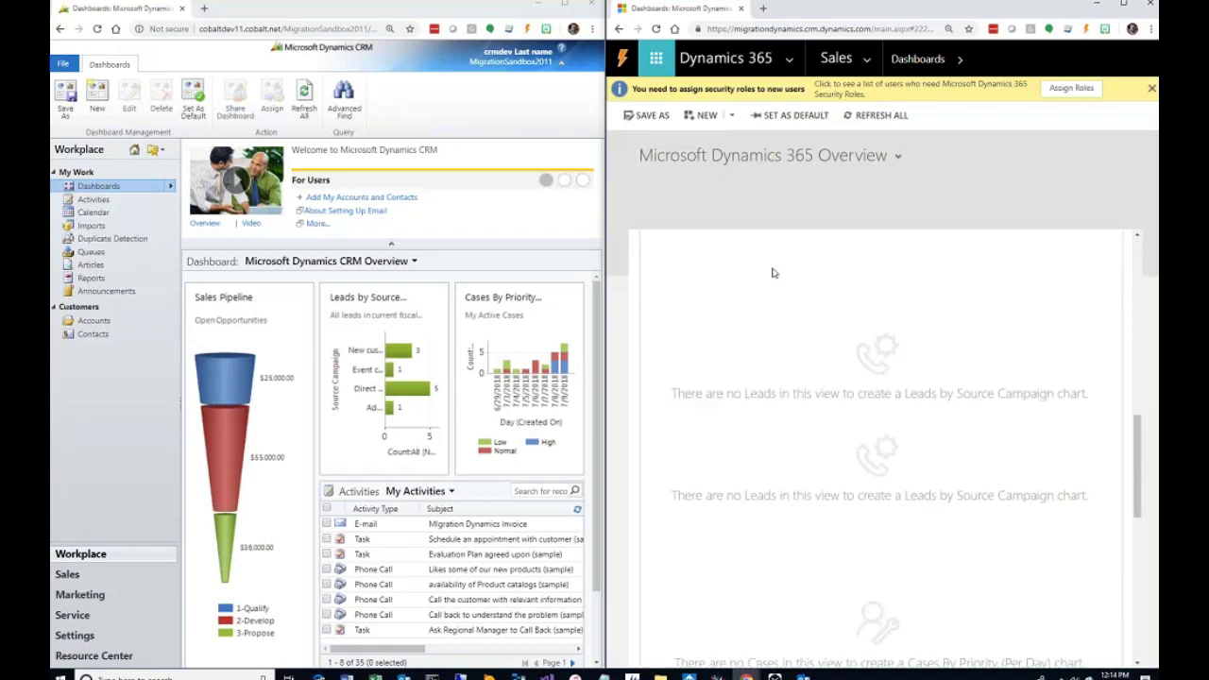
scroll(769, 445, "down", 3)
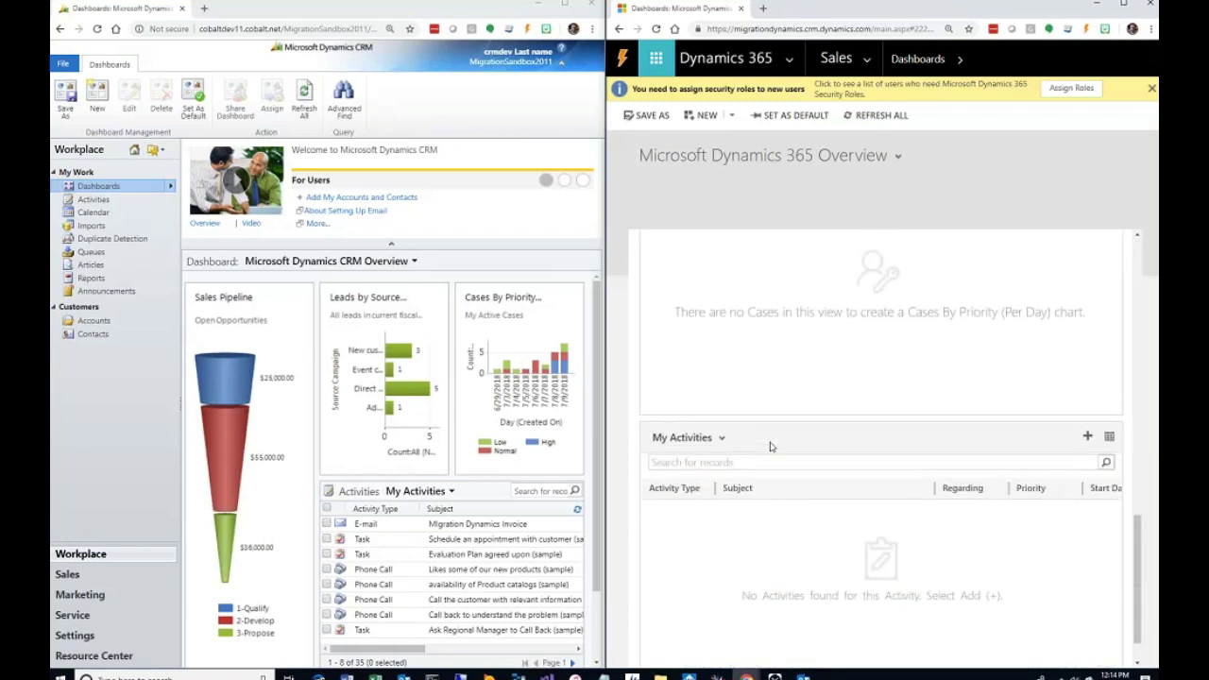
scroll(822, 373, "up", 10)
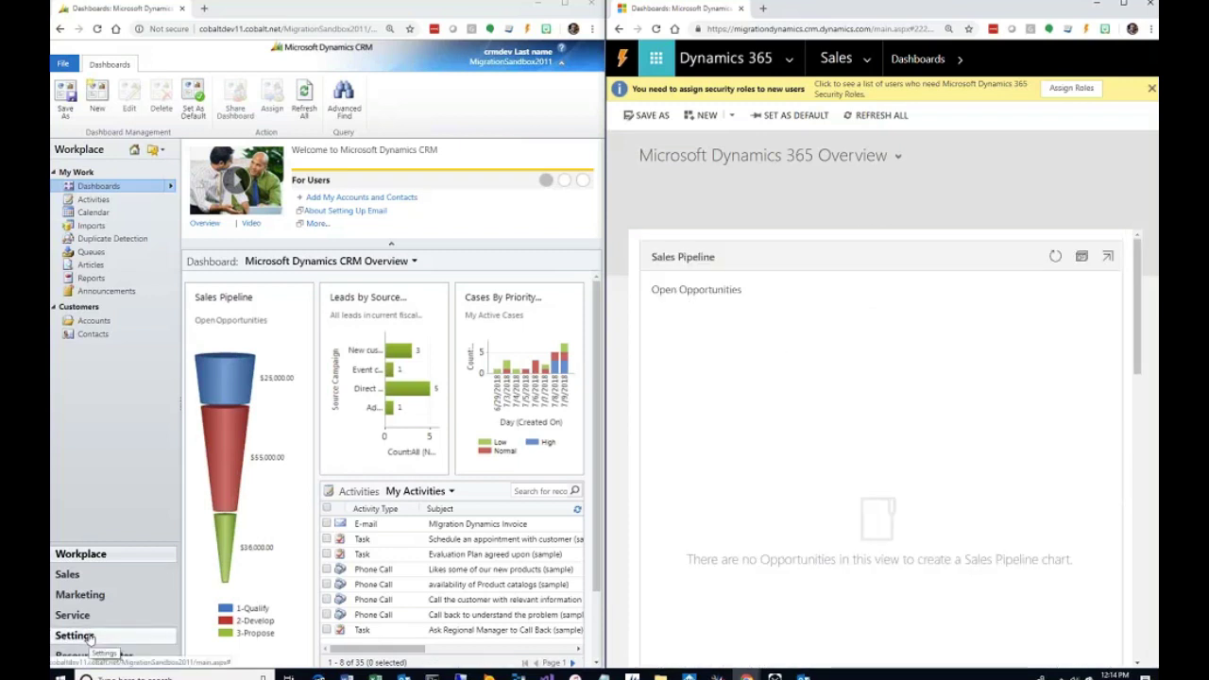
left_click(75, 636)
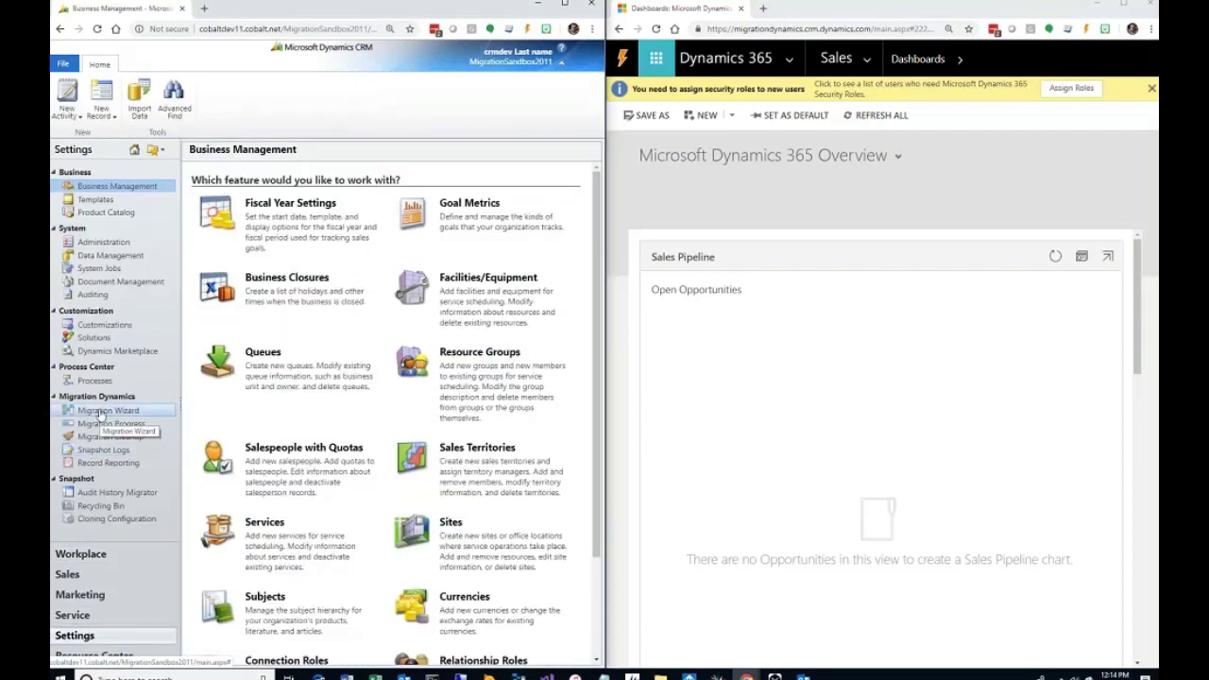
- Launch the Migration Wizard from Migration Dynamics maximized and continue past its Welcome page
left_click(100, 414)
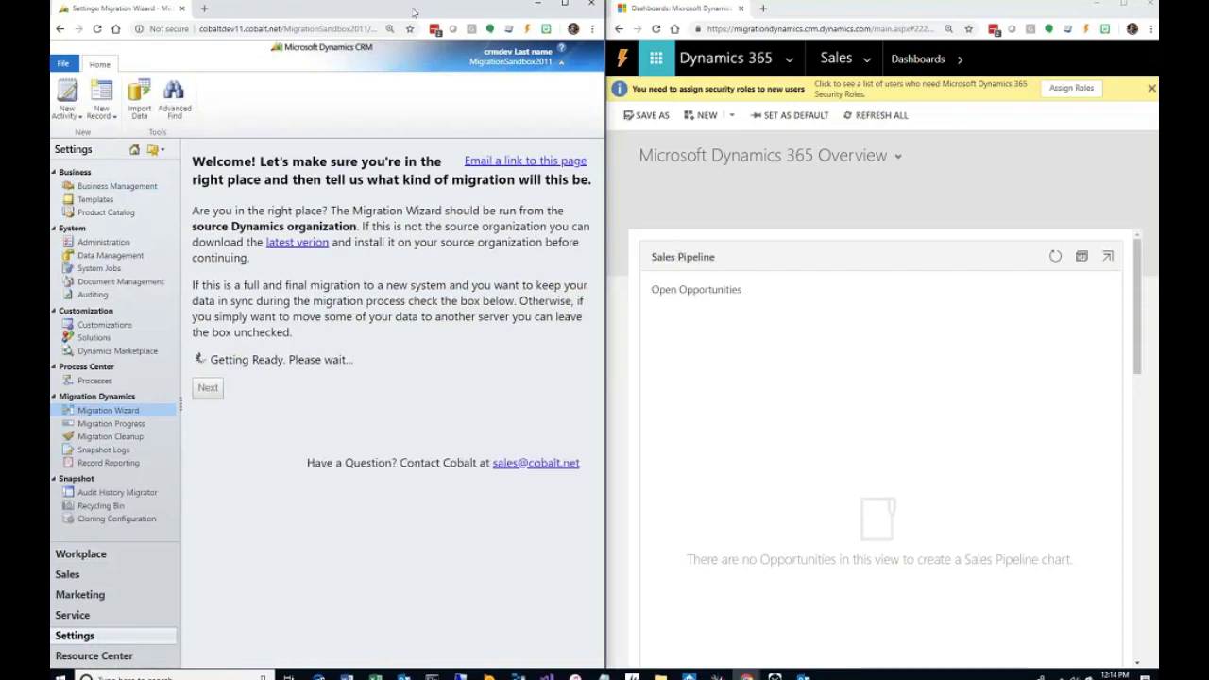
key("super+Up")
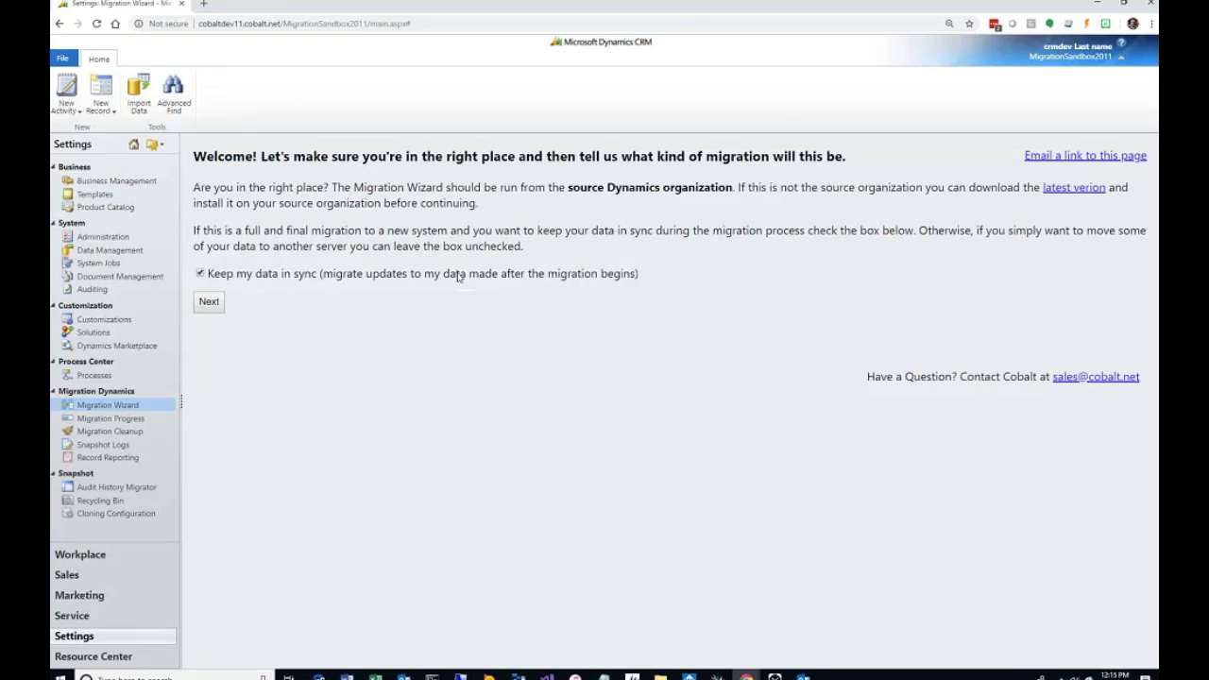
left_click(209, 302)
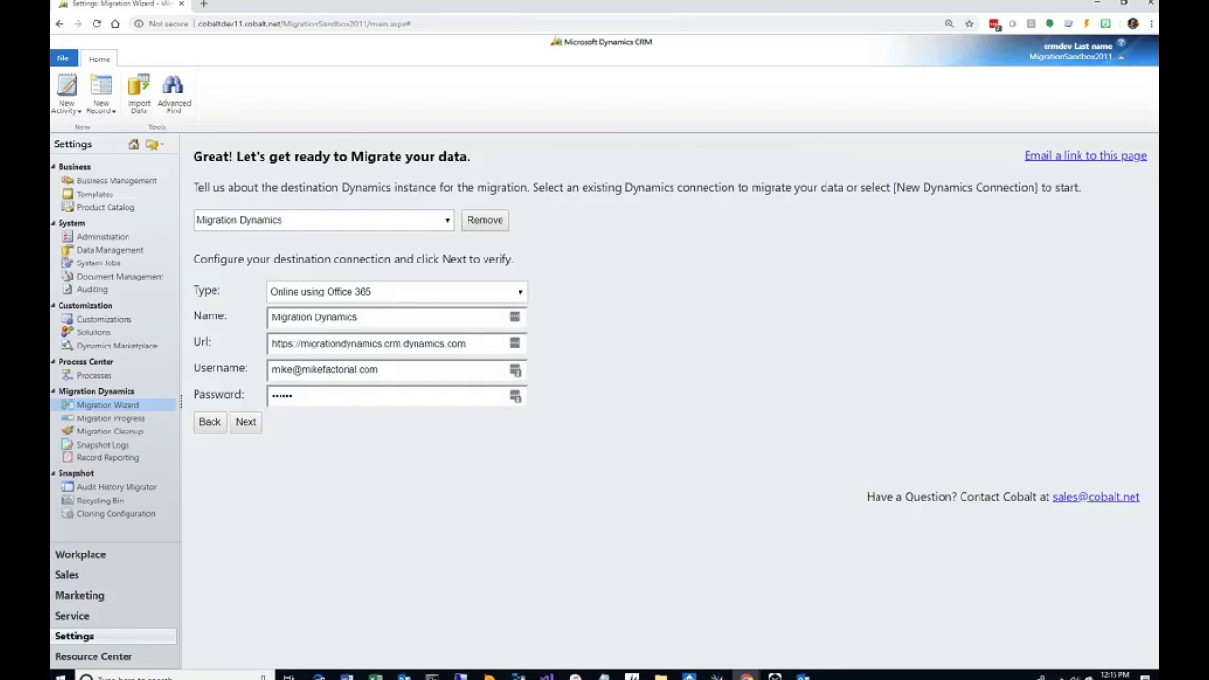
- Select the saved Migration Dynamics destination connection and test it to reach user matching
left_click(406, 225)
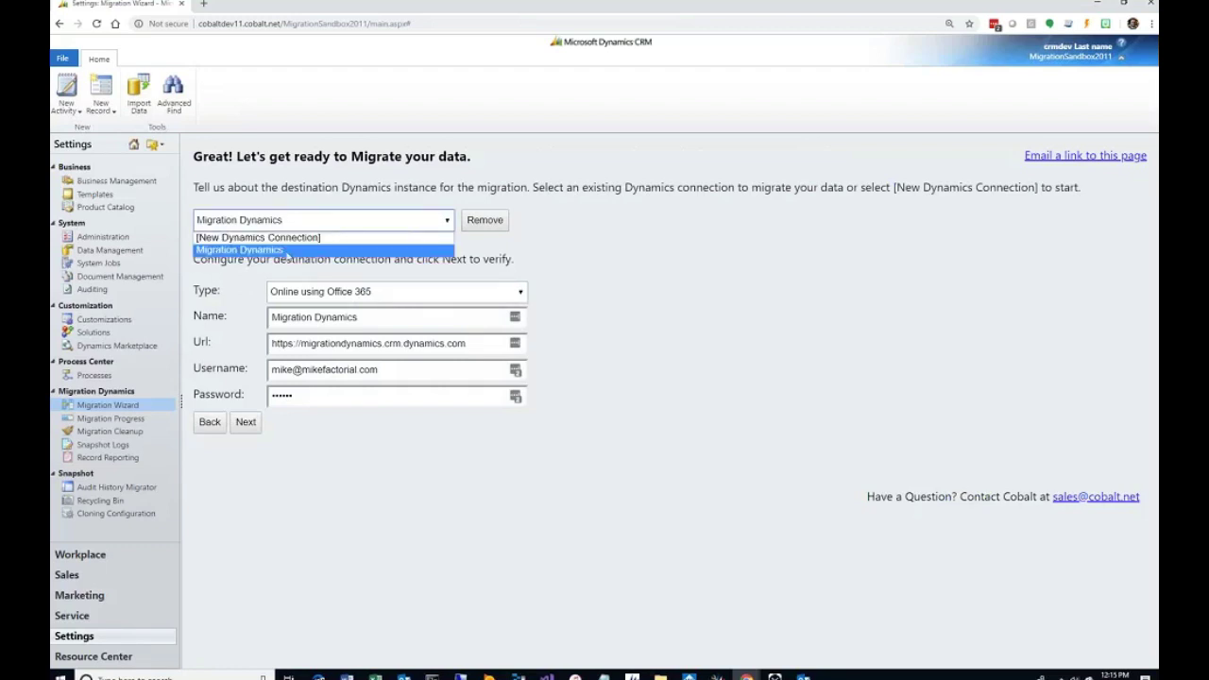
left_click(288, 251)
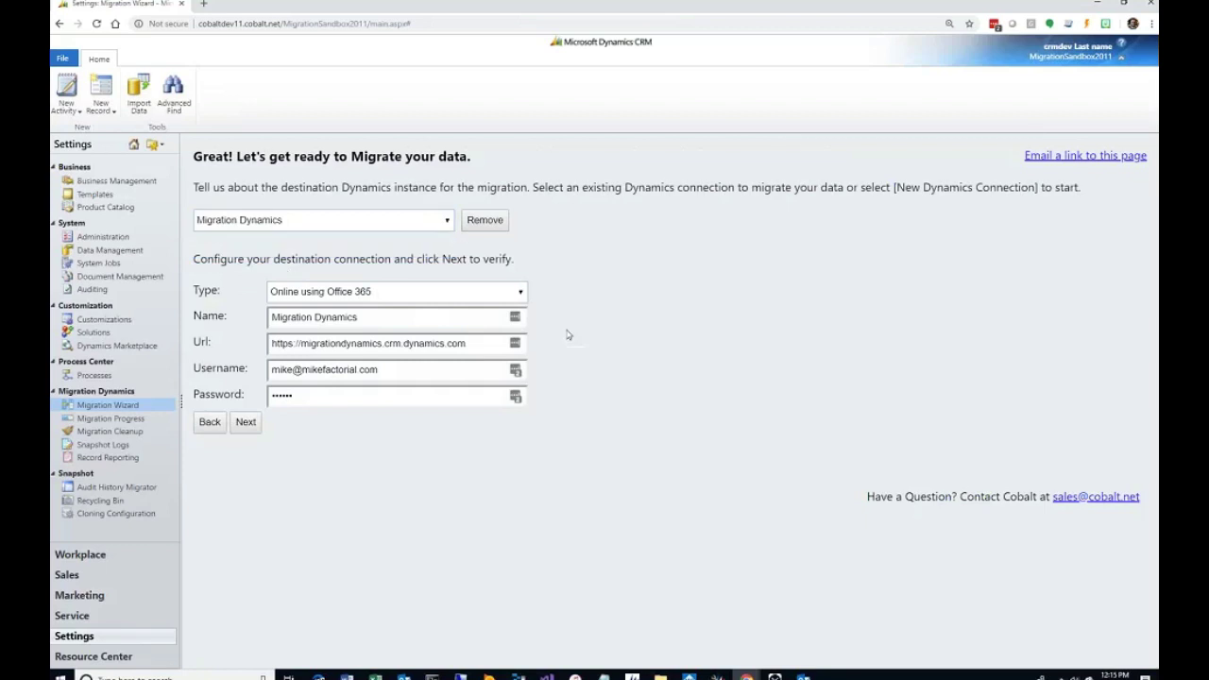
left_click(432, 223)
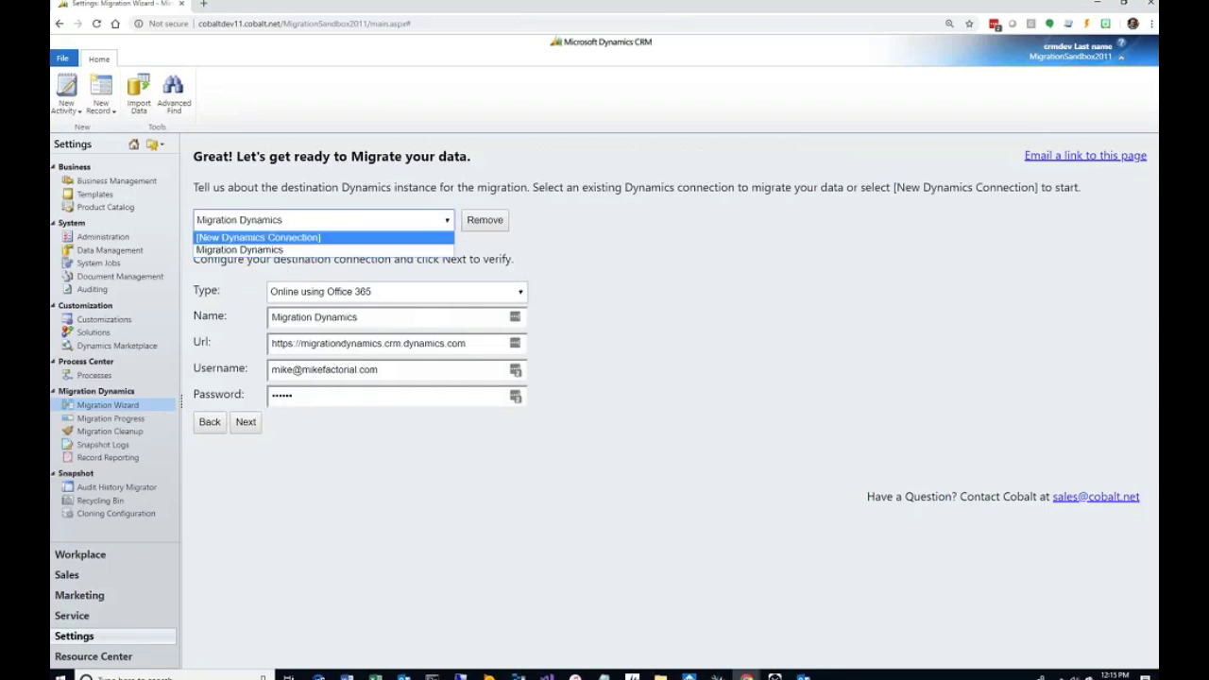
left_click(299, 237)
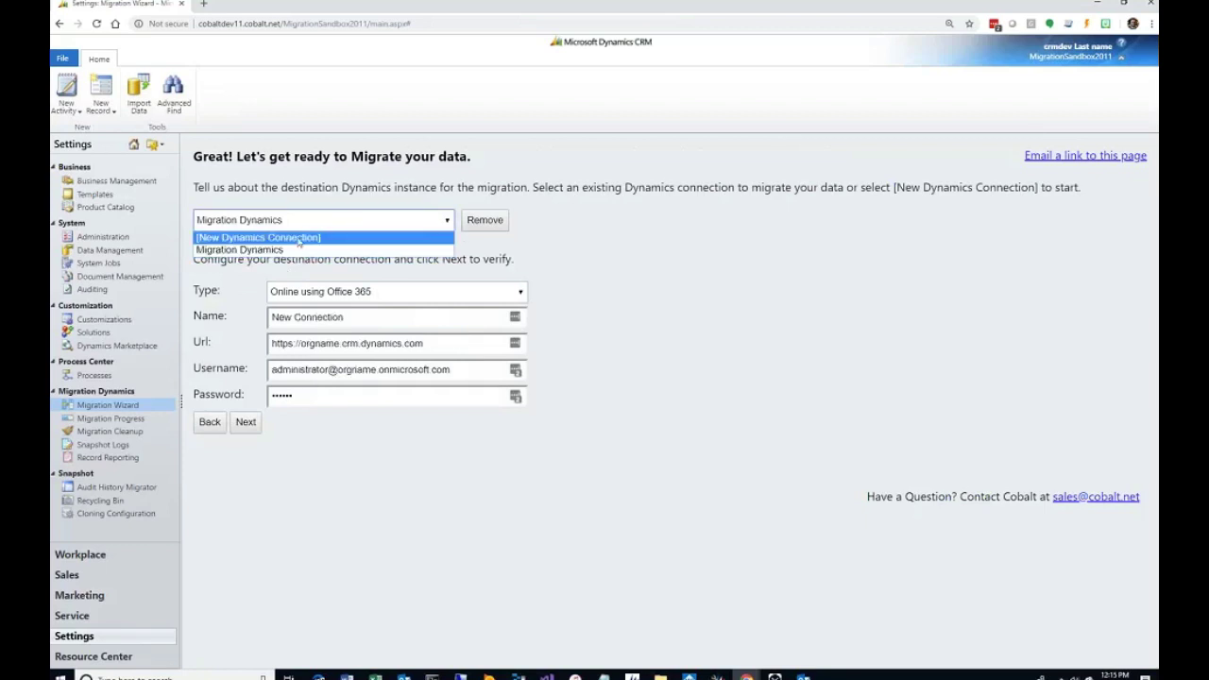
left_click(302, 220)
left_click(298, 250)
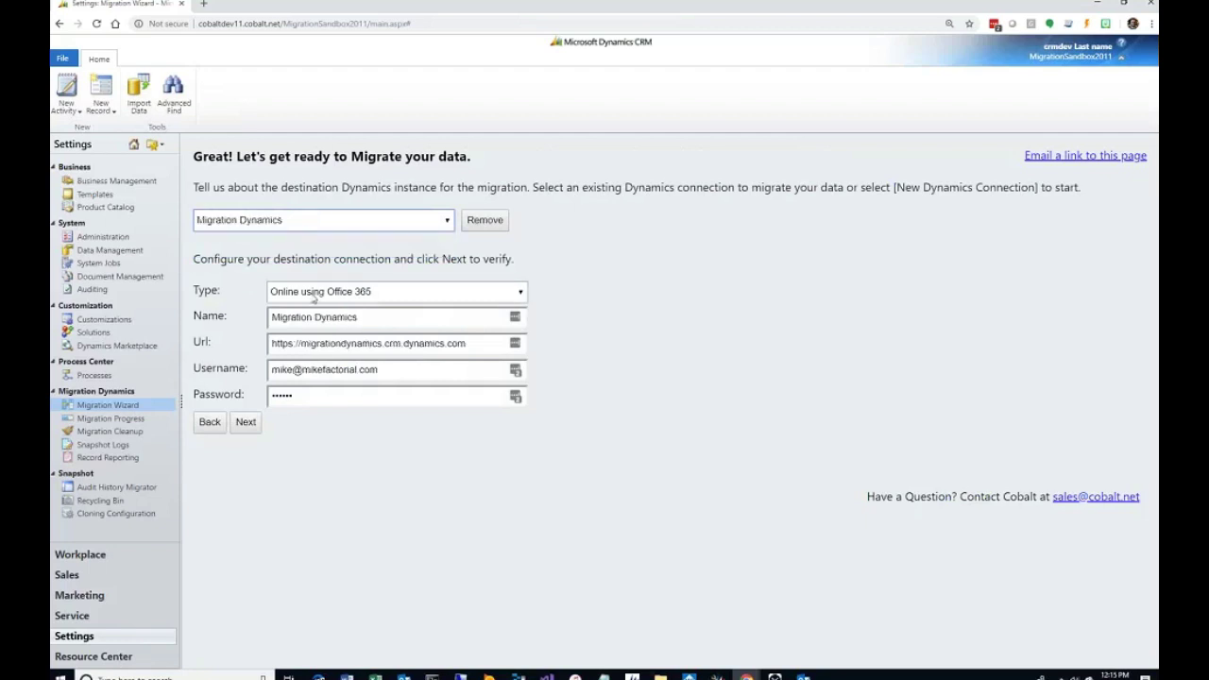
left_click(251, 424)
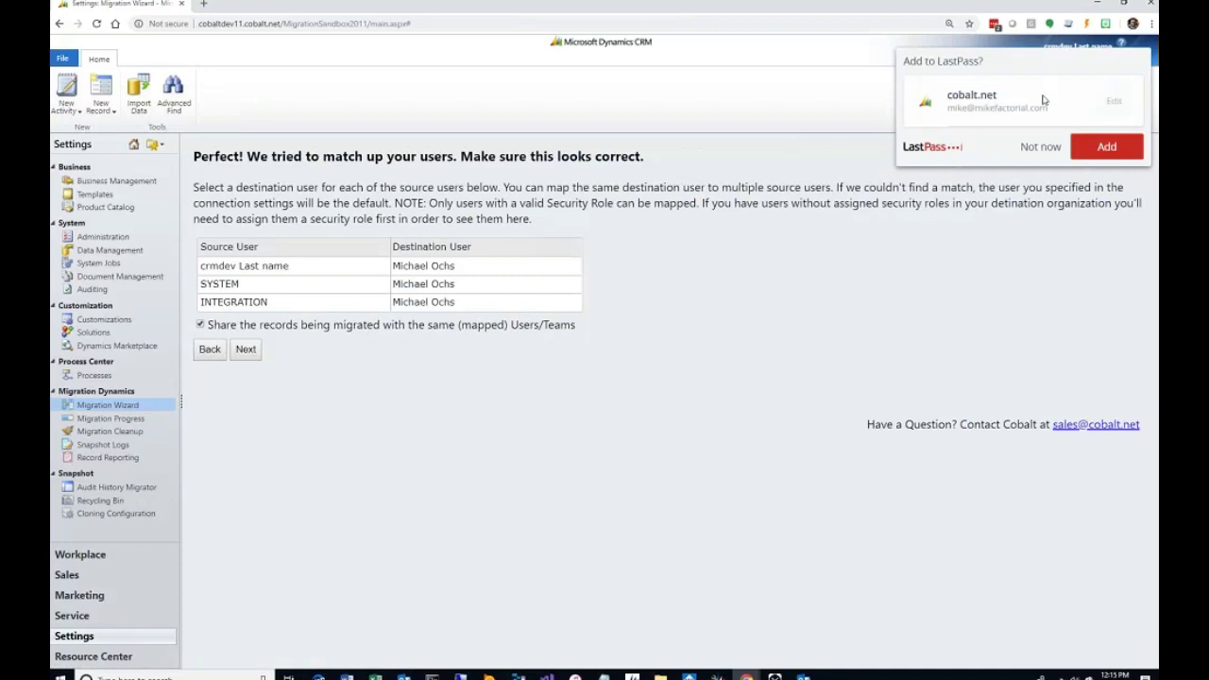
- Dismiss the LastPass prompt, keep the suggested destination users, and continue to the pre-migration checklist
left_click(1038, 149)
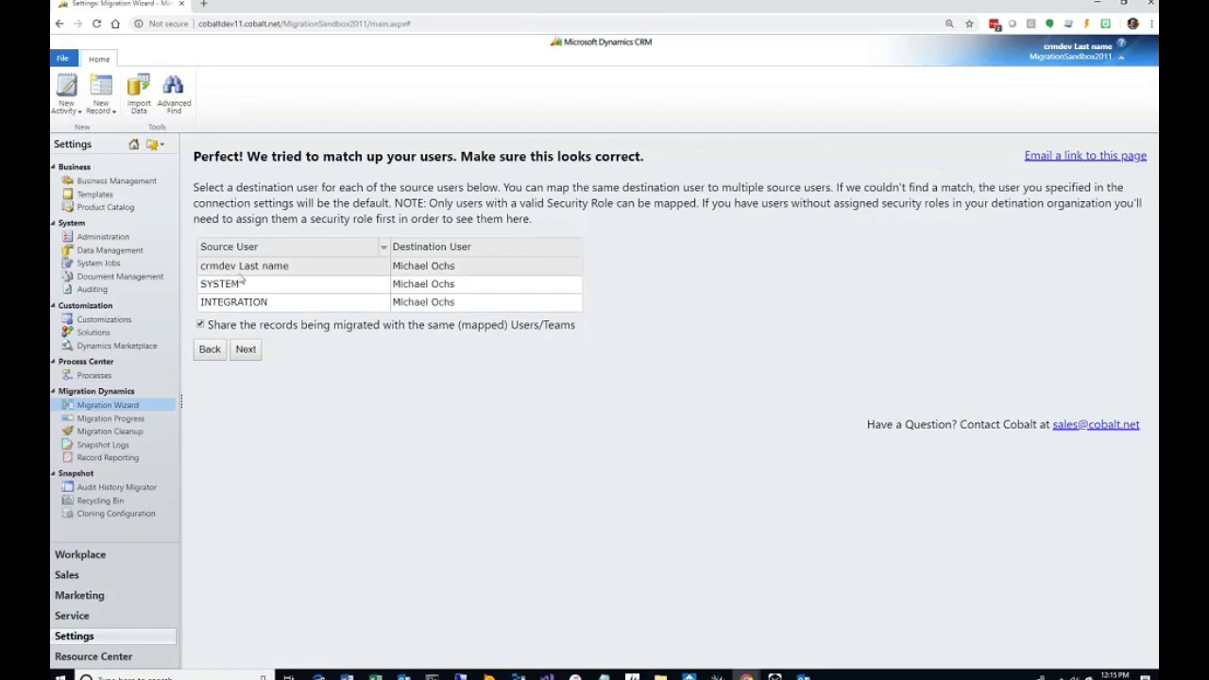
left_click(332, 272)
left_click(494, 267)
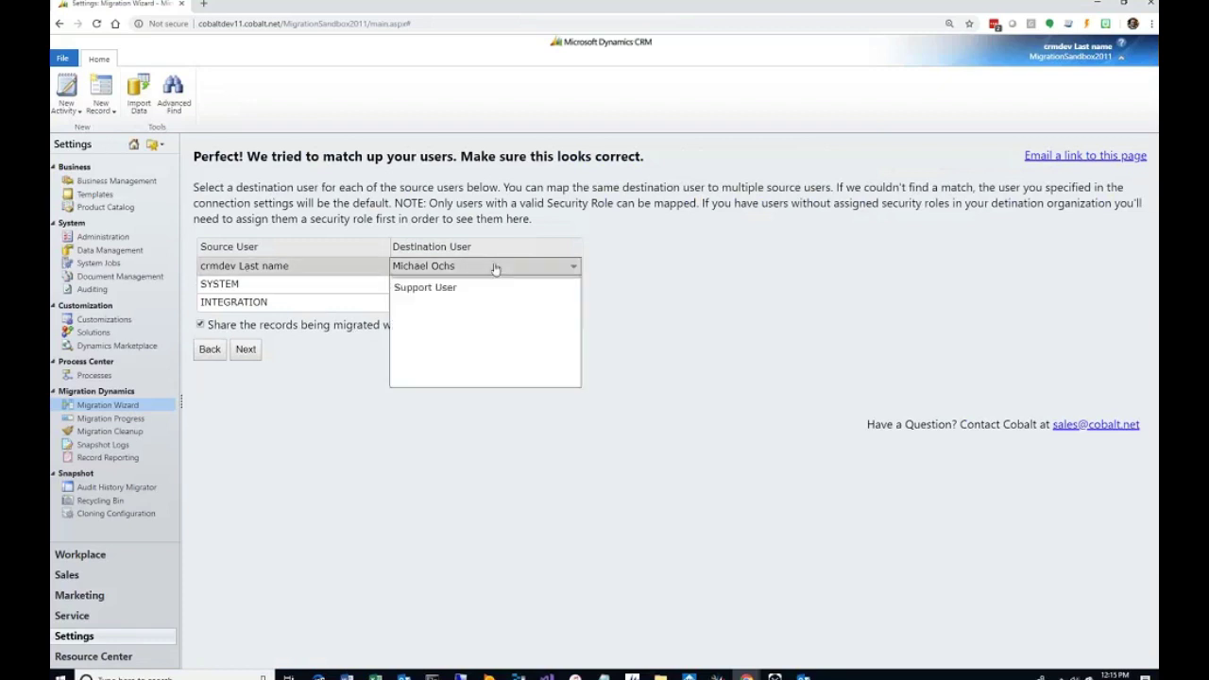
left_click(296, 273)
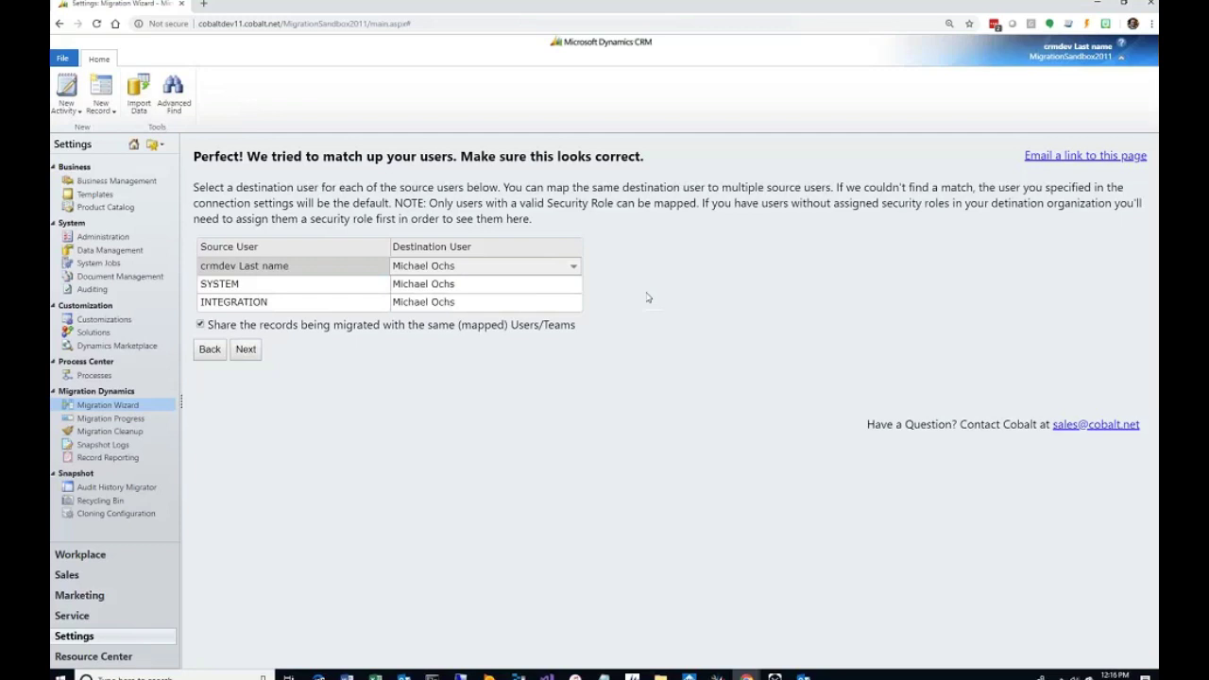
left_click(248, 351)
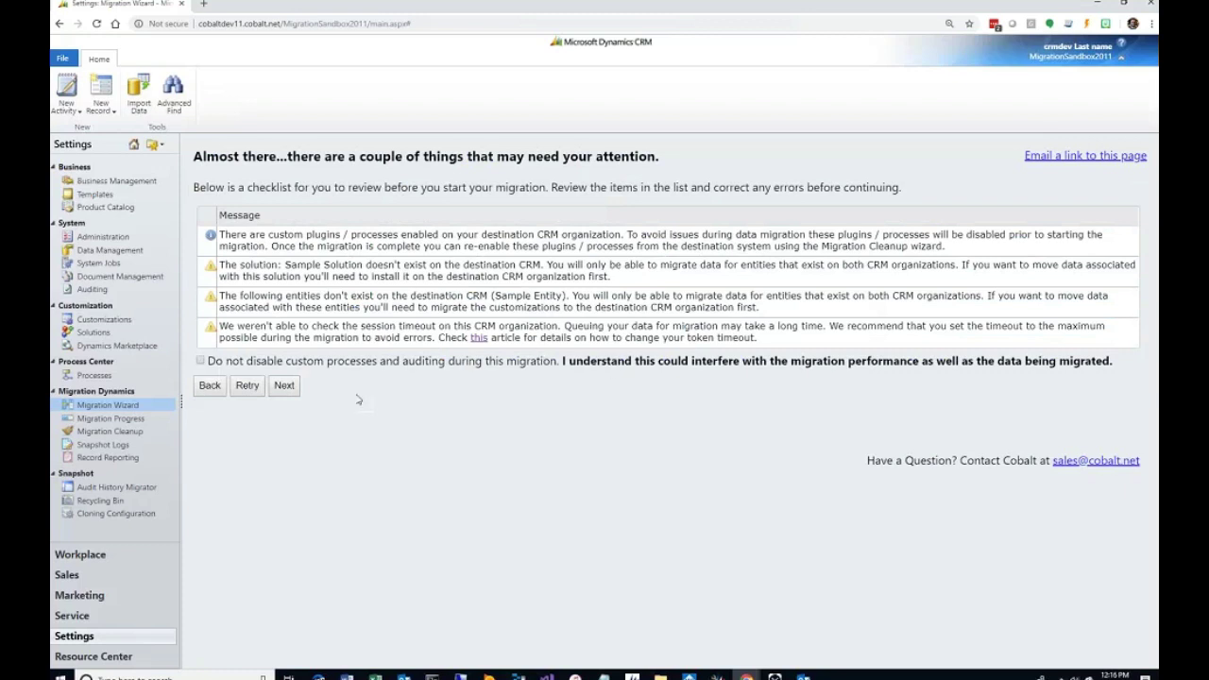
- Select all 115 entities for migration and start migrating them
left_click(284, 386)
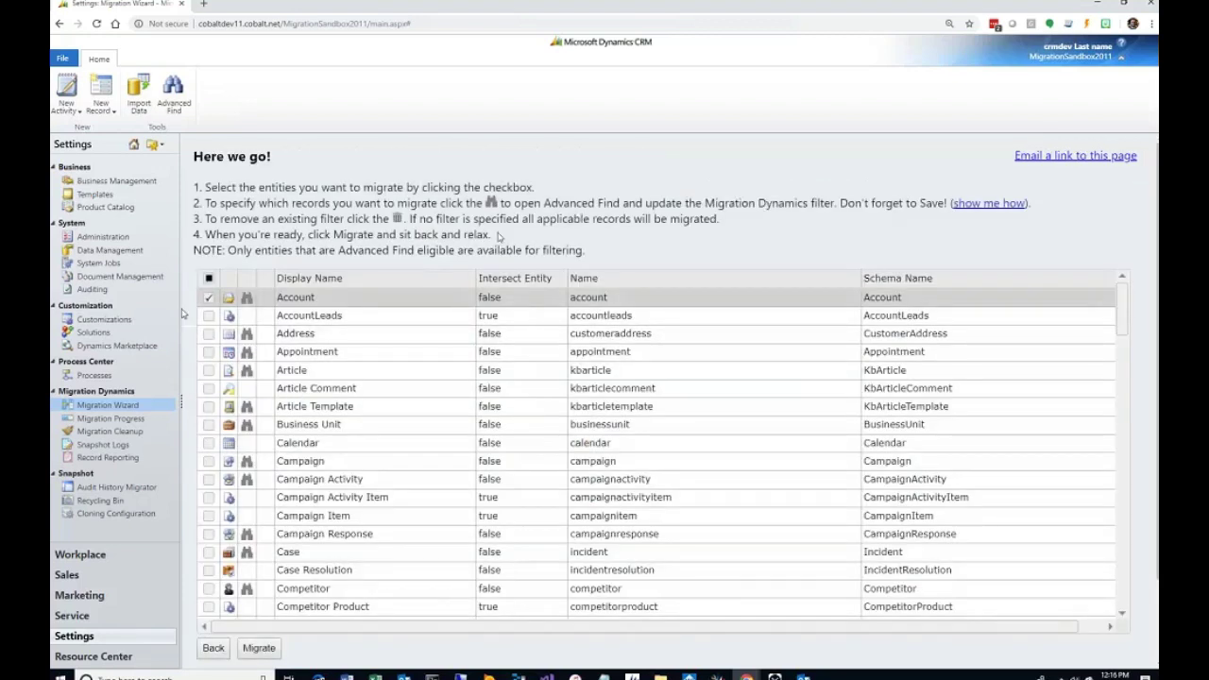
left_click(209, 278)
left_click(208, 281)
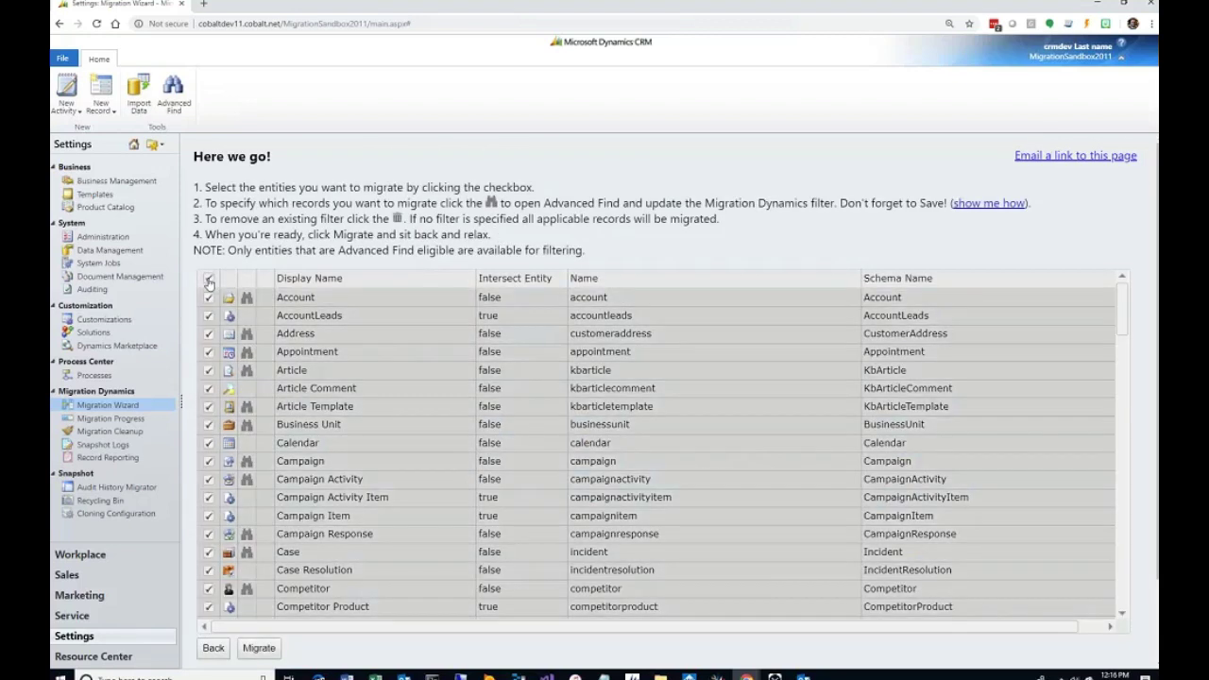
scroll(1016, 288, "down", 7)
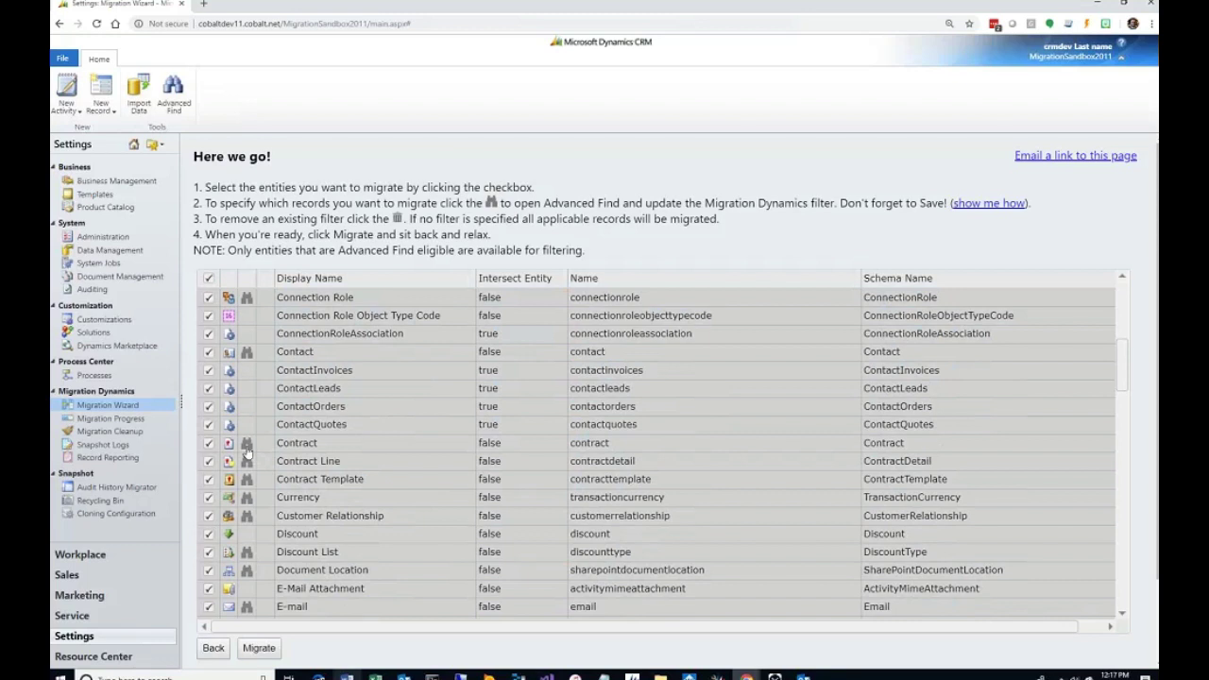
left_click(261, 649)
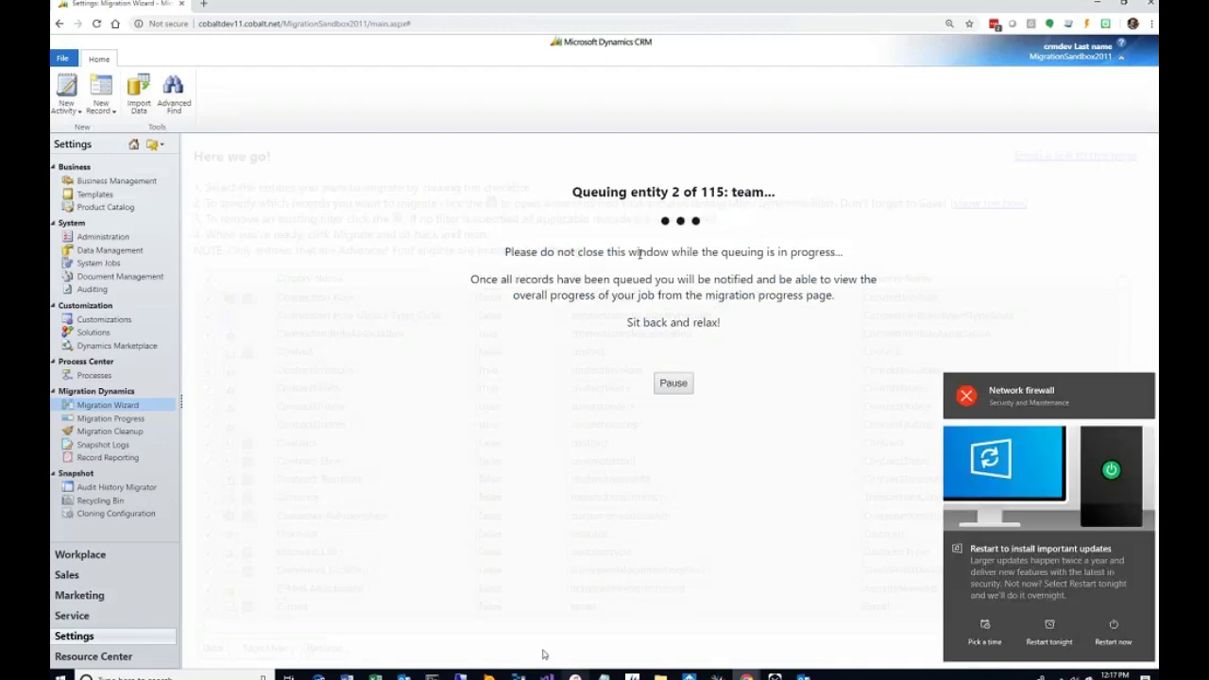
- Postpone the update restart, dismiss the email notification, and open a new browser tab
left_click(1050, 641)
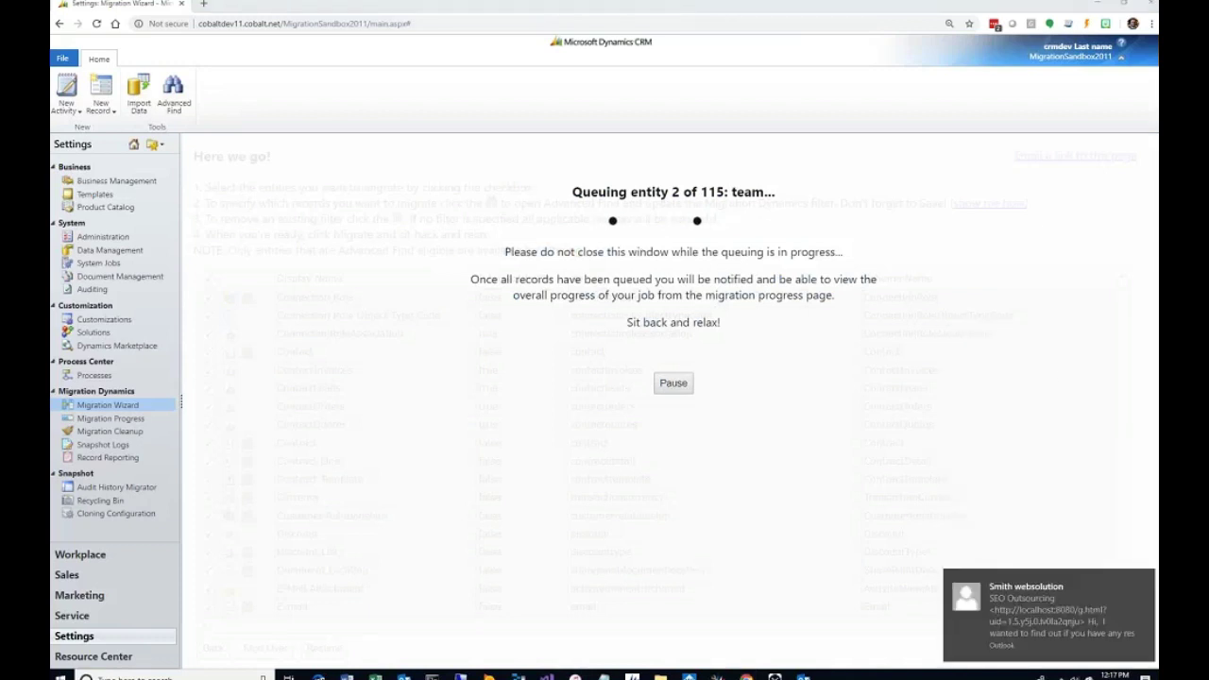
left_click(1146, 582)
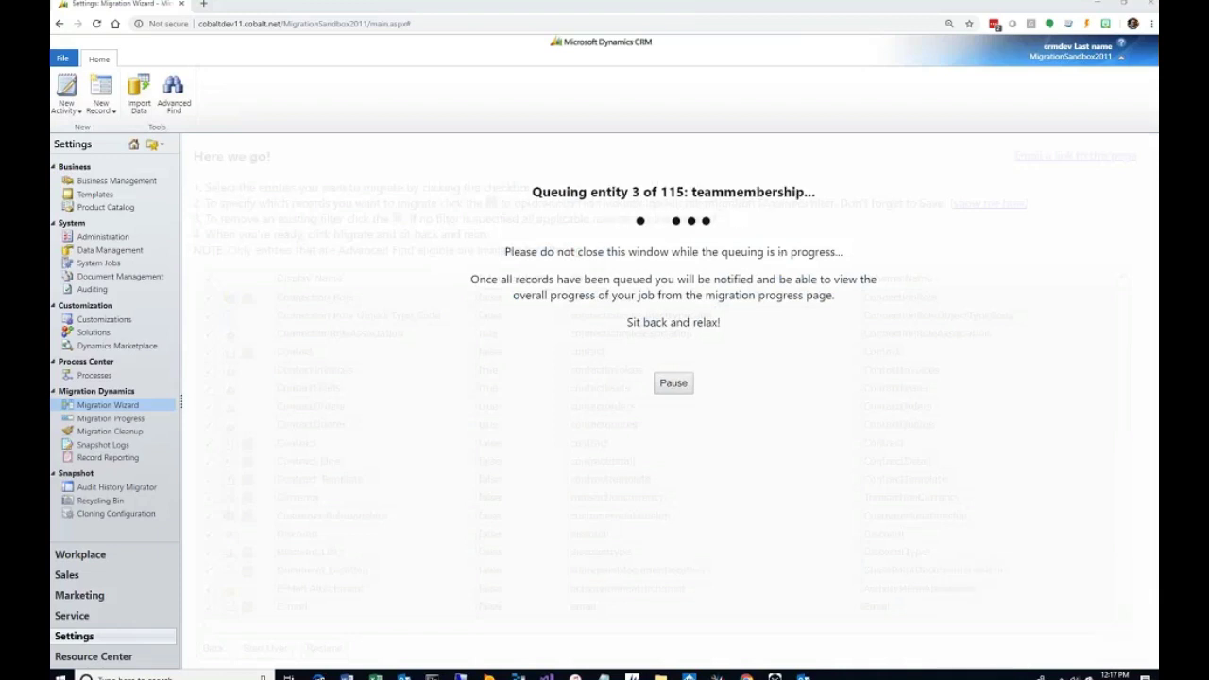
left_click(203, 5)
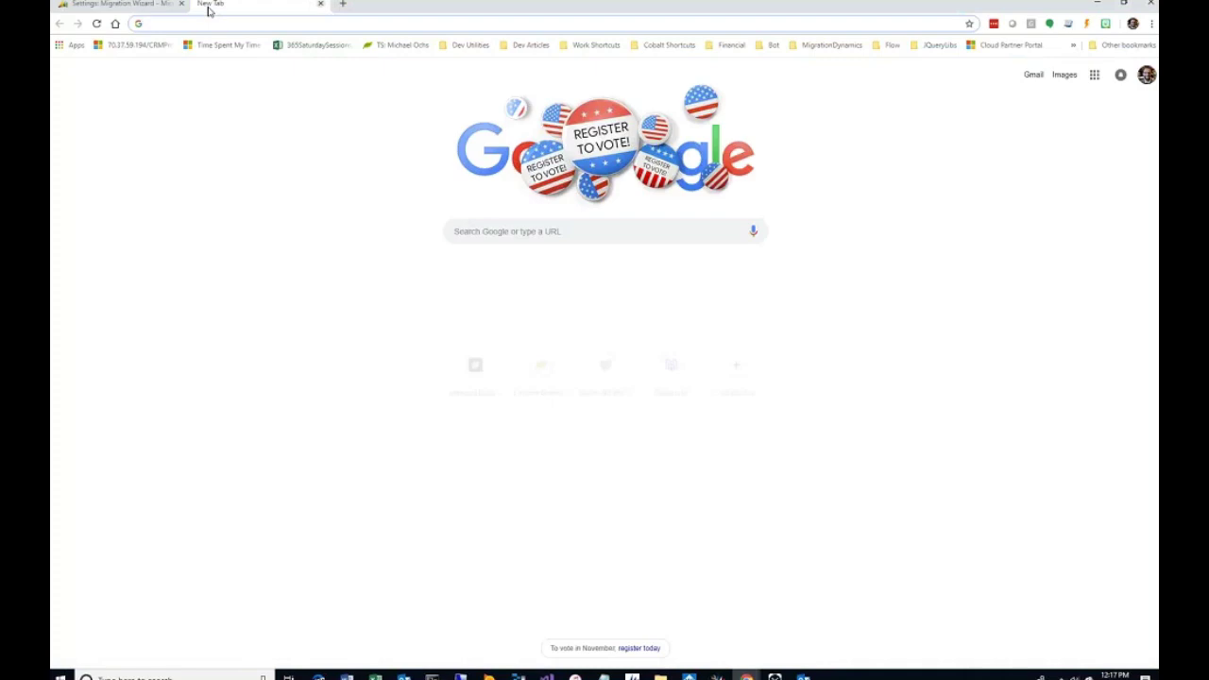
- Load the cobaltdev source CRM, go to Sales > Orders, and start a new order
type("cobaltdev")
key("Return")
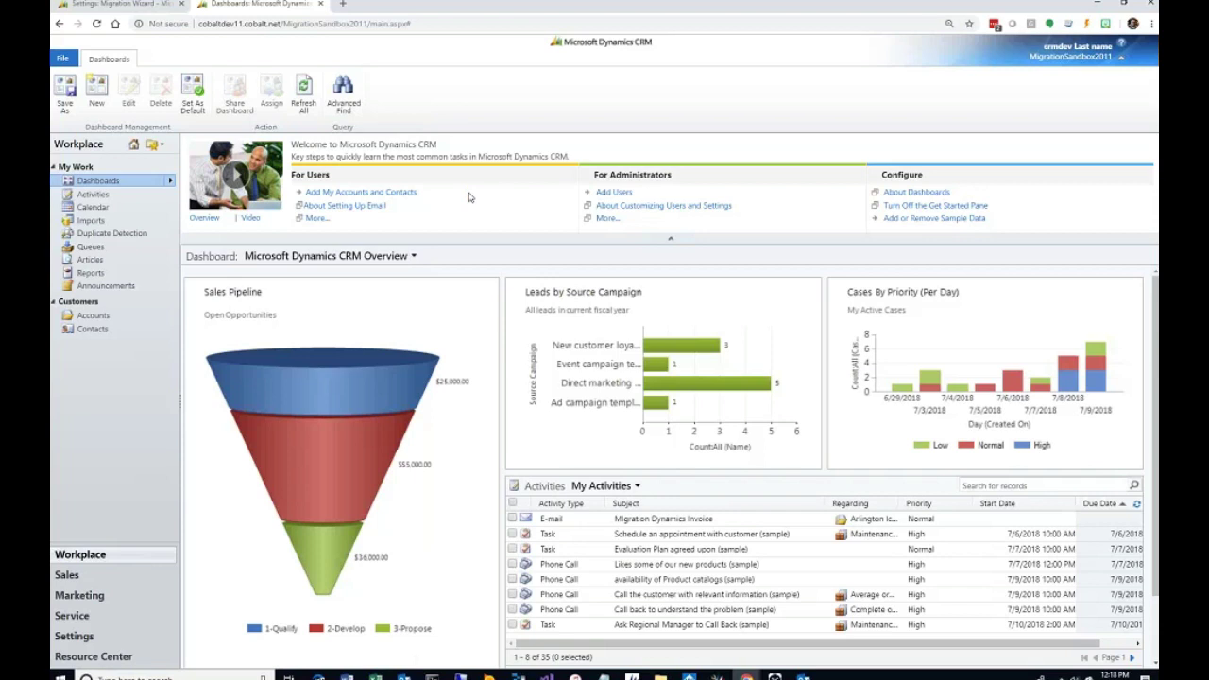
left_click(68, 574)
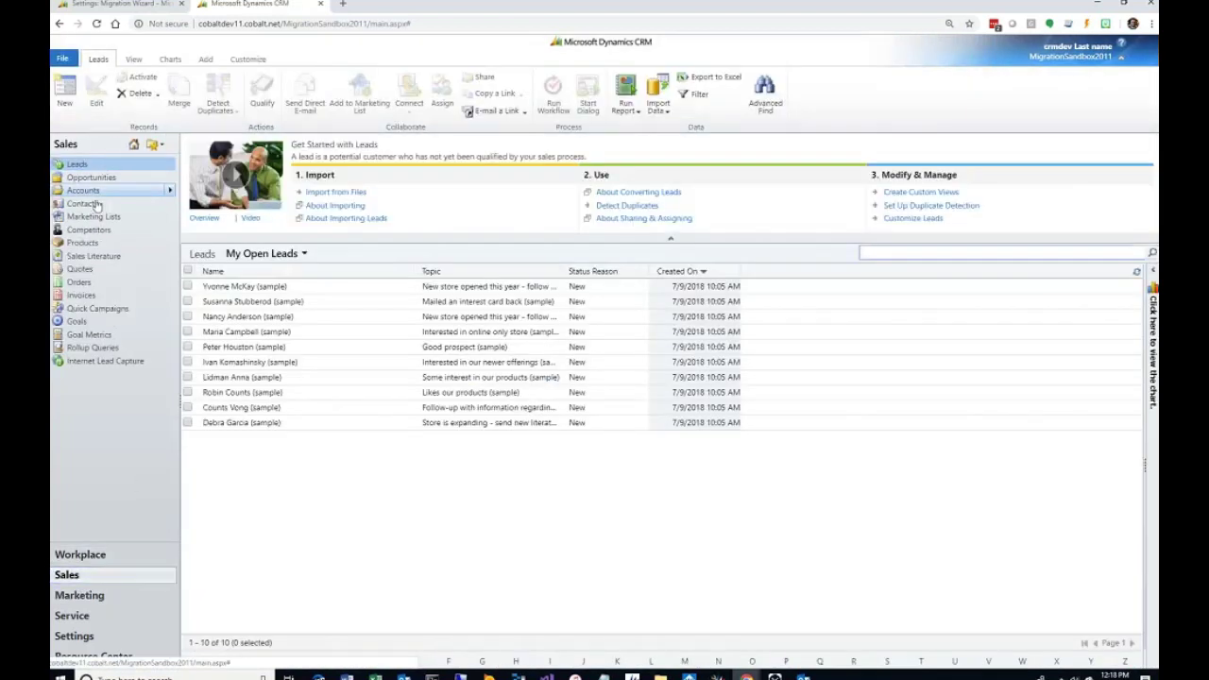
left_click(80, 282)
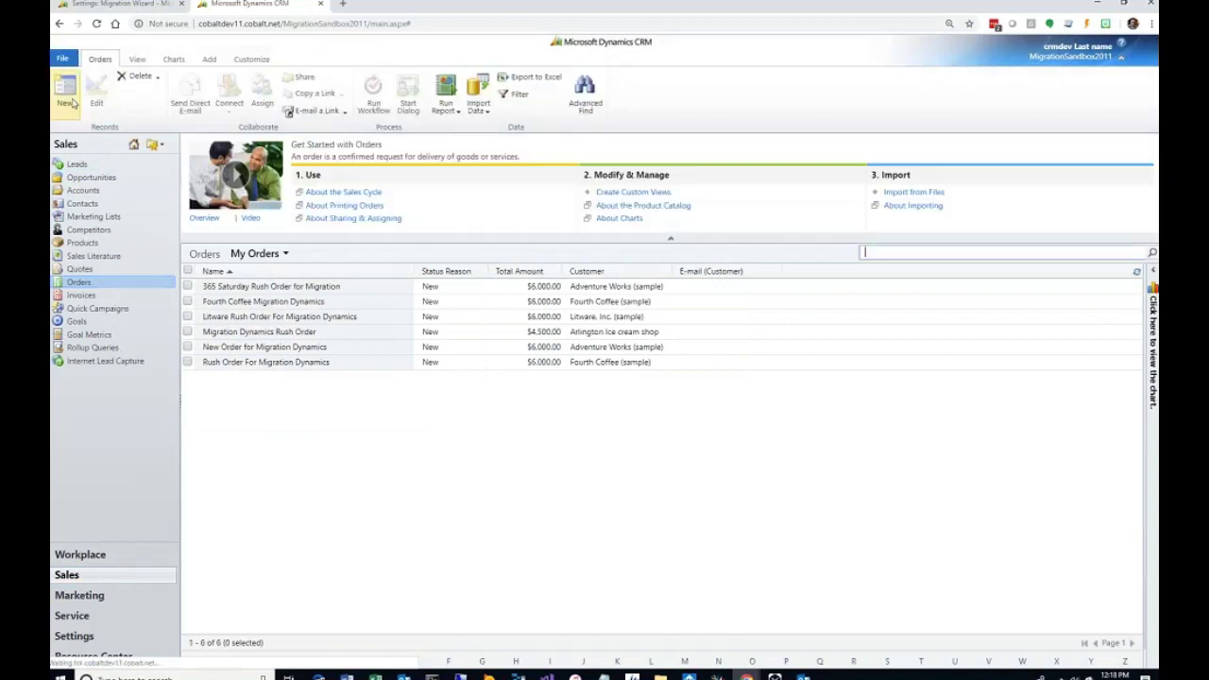
left_click(64, 94)
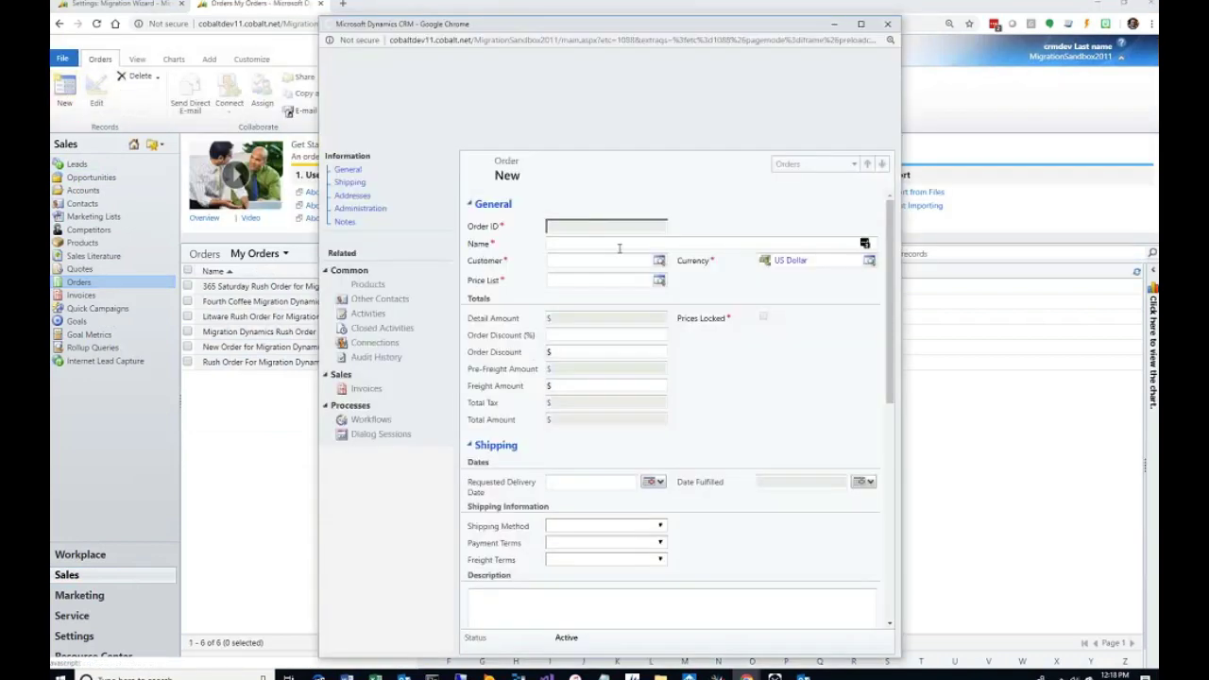
- Save order 'MSDW Rush Order' for Arlington Ice cream shop using the Default Price List
left_click(592, 243)
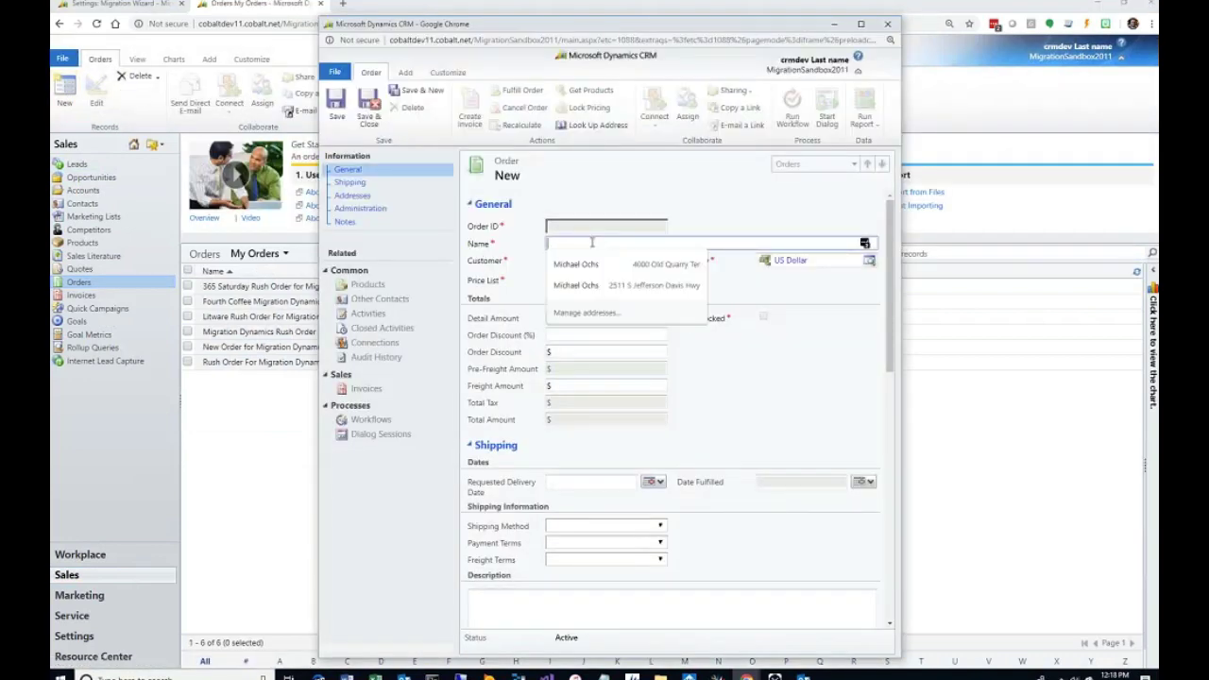
type("MS")
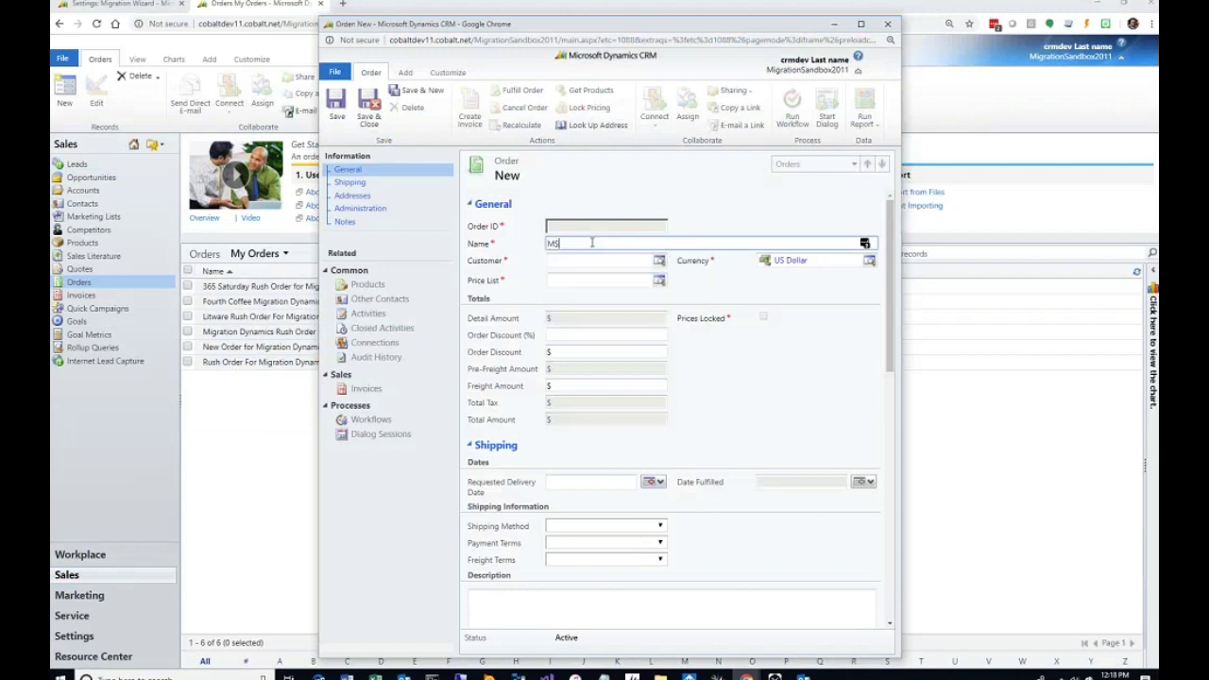
type("DW Rush Order")
left_click(659, 264)
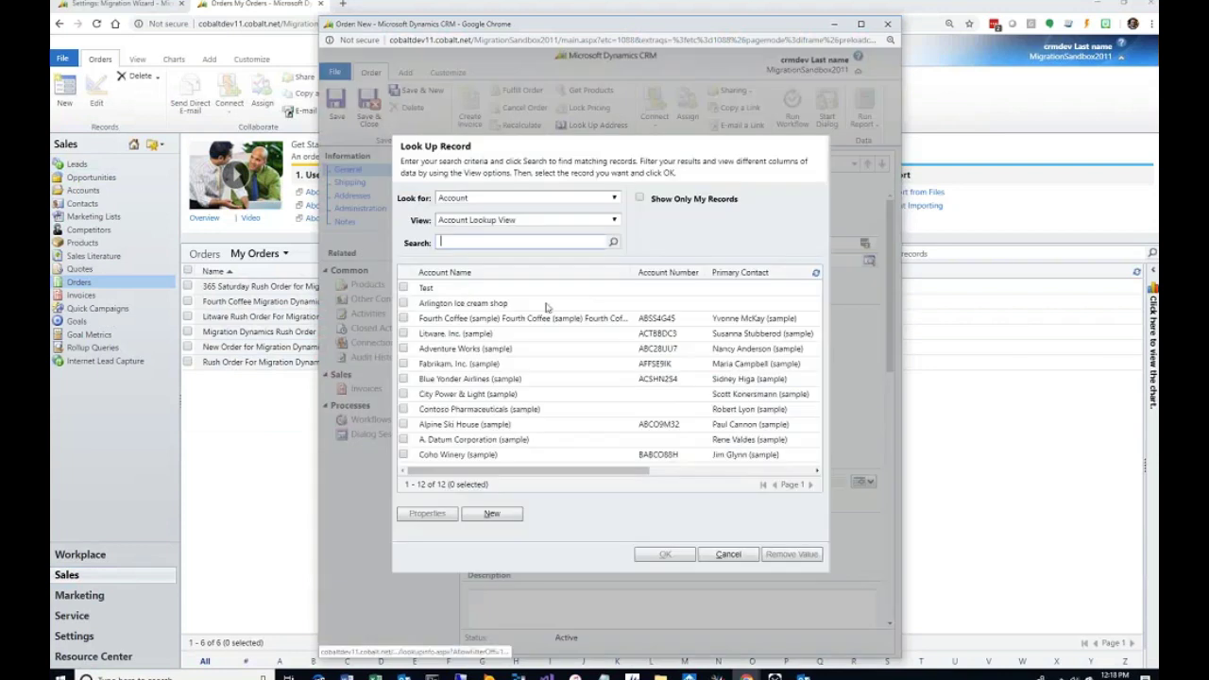
double_click(426, 287)
left_click(660, 283)
double_click(567, 289)
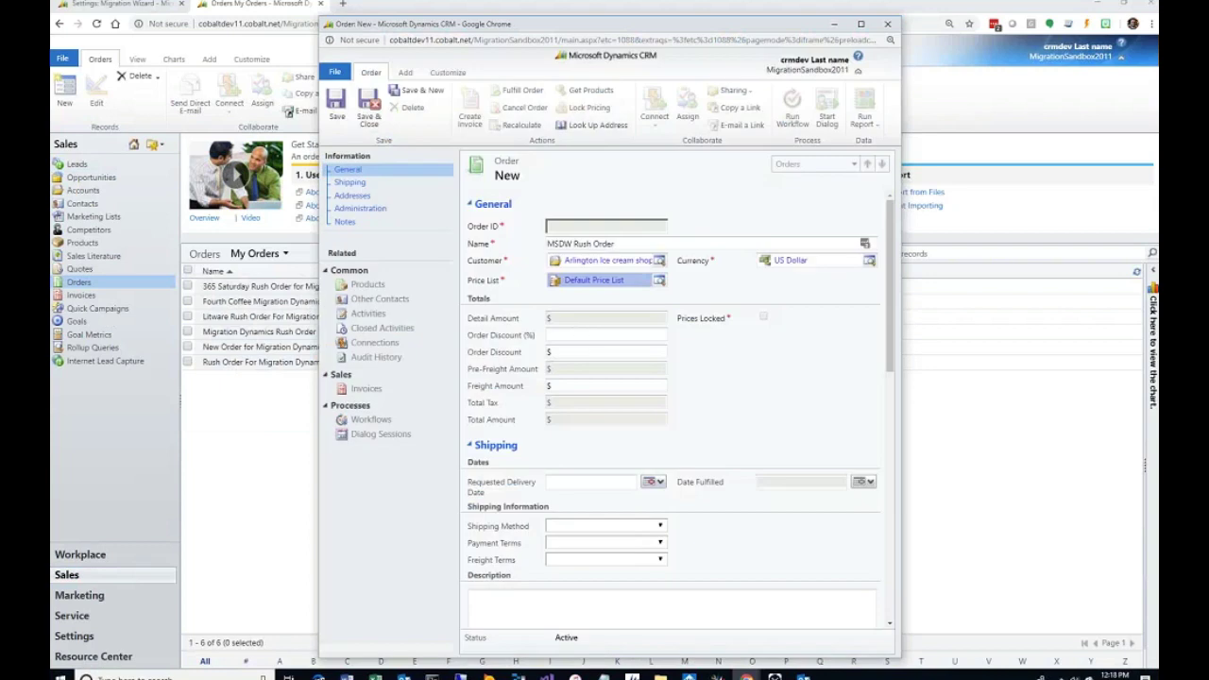
key("ctrl+s")
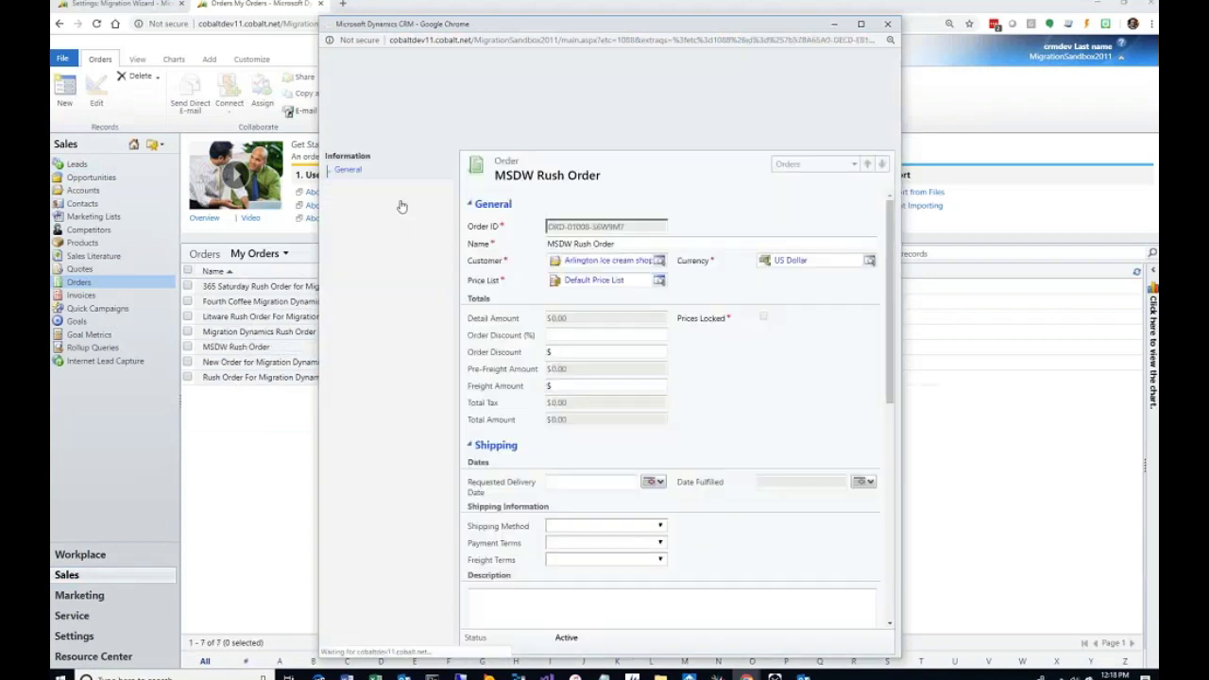
- Add a new order product line with the Cobalt Migration Dynamics product, dismissing the warnings
left_click(368, 283)
left_click(350, 105)
left_click(673, 367)
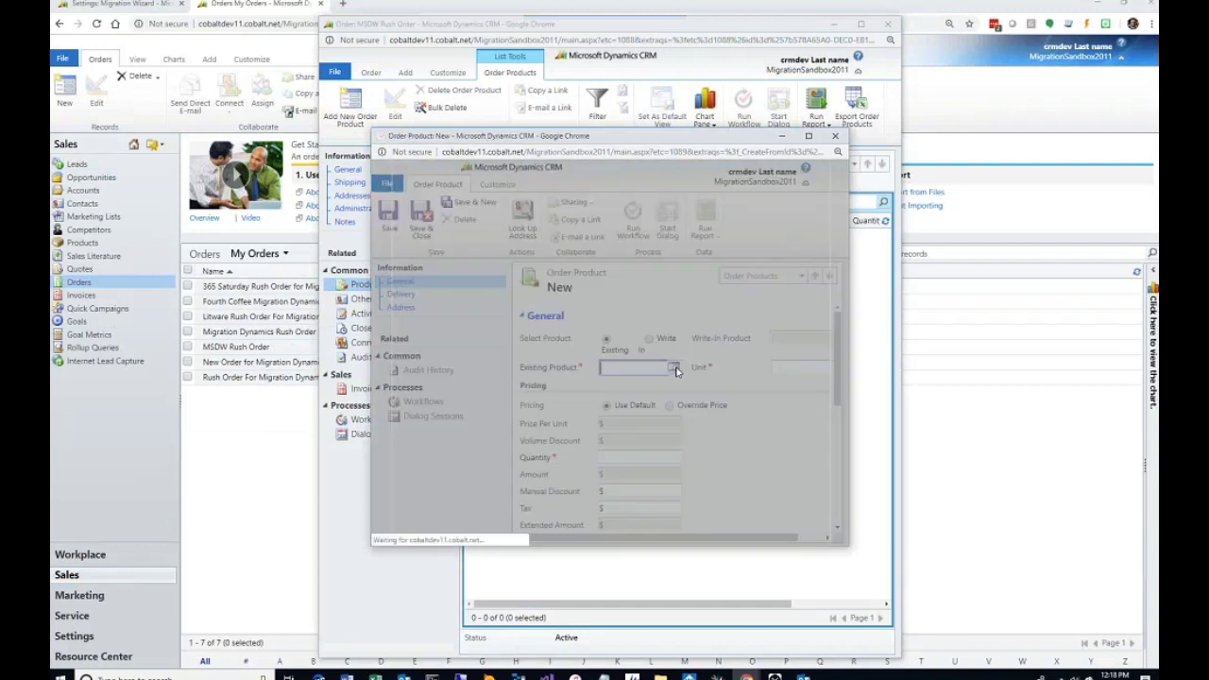
double_click(567, 301)
left_click(799, 370)
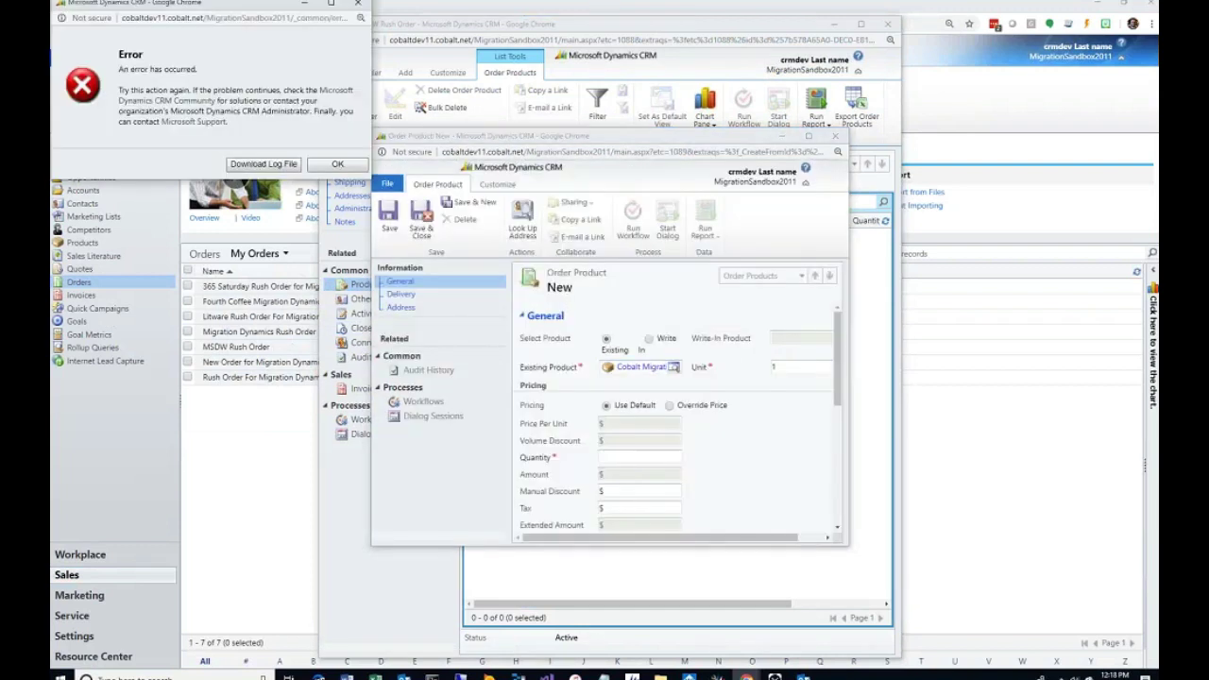
left_click(345, 170)
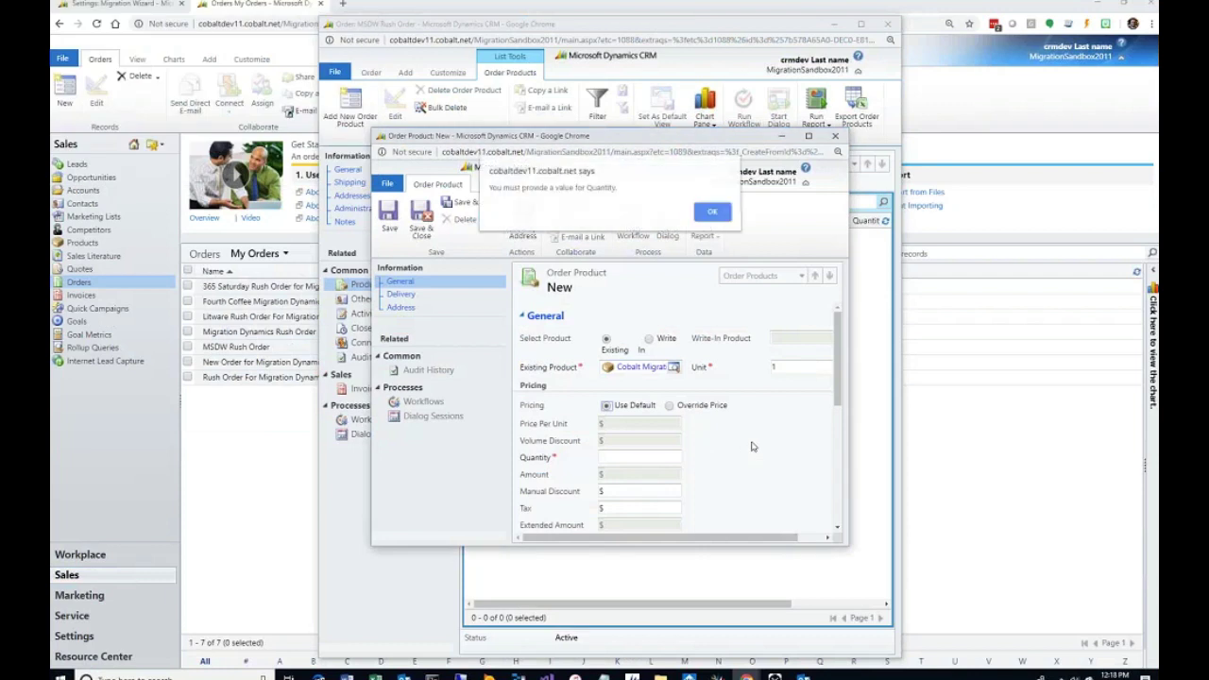
left_click(710, 216)
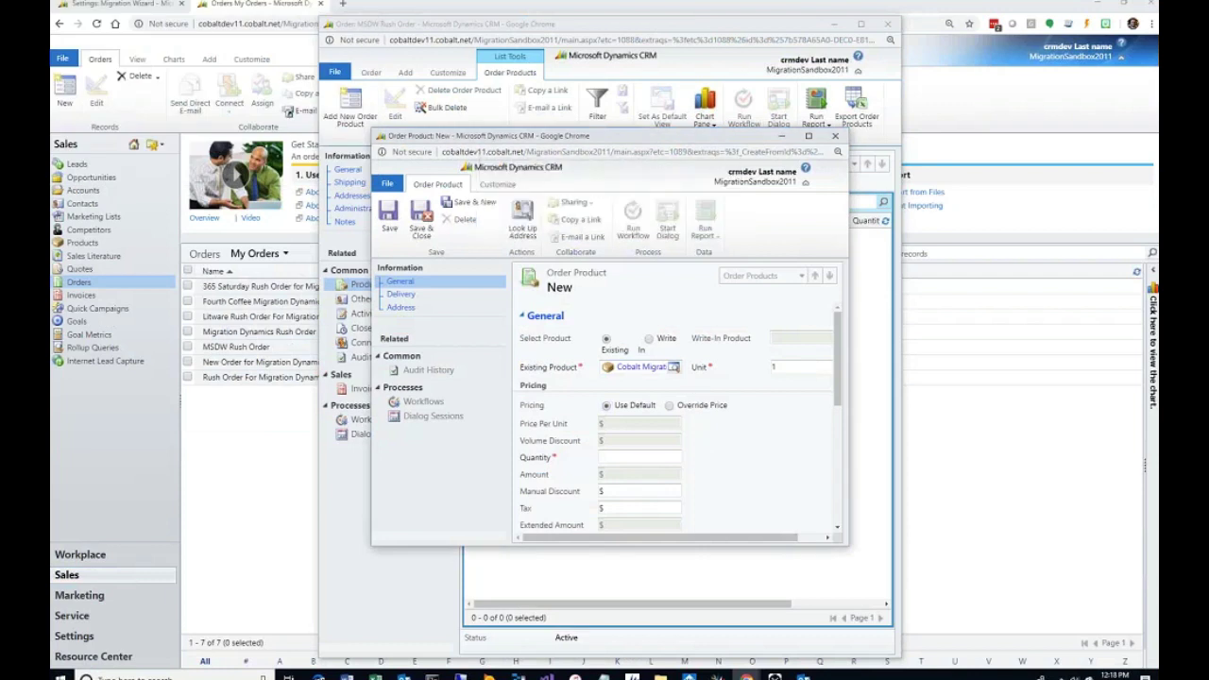
- Set the line's unit to Primary Unit and quantity to 1, save it, and return to General
left_click(783, 367)
left_click(808, 135)
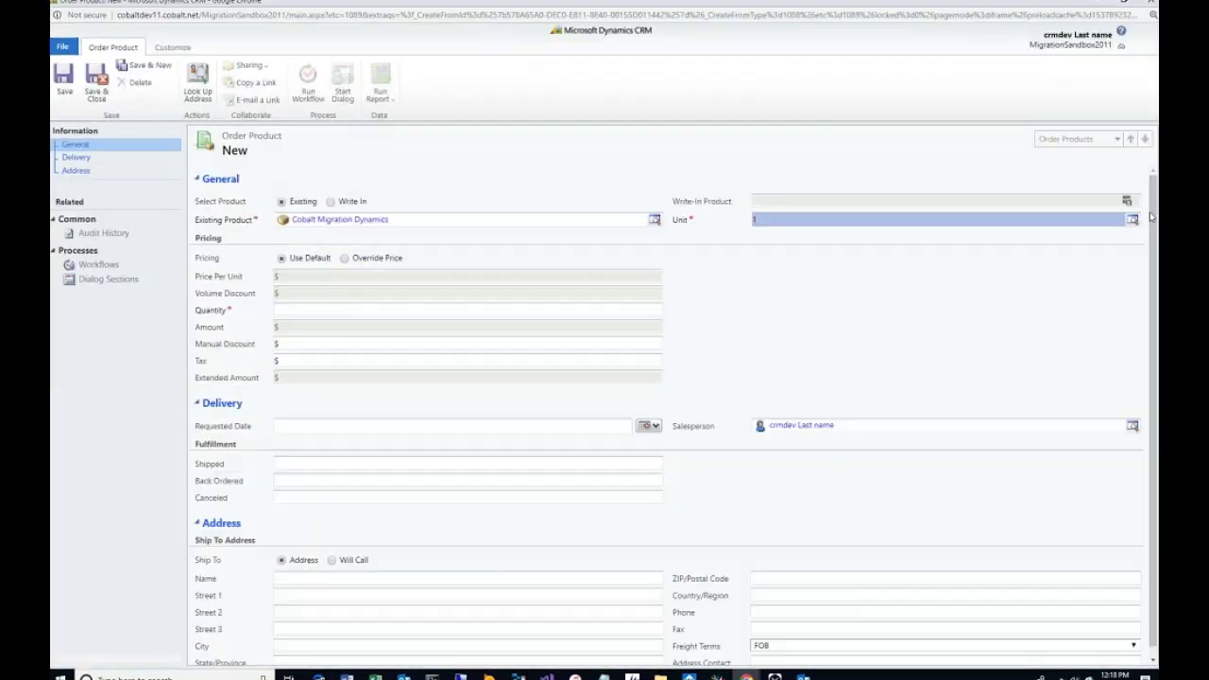
left_click(1132, 219)
double_click(578, 201)
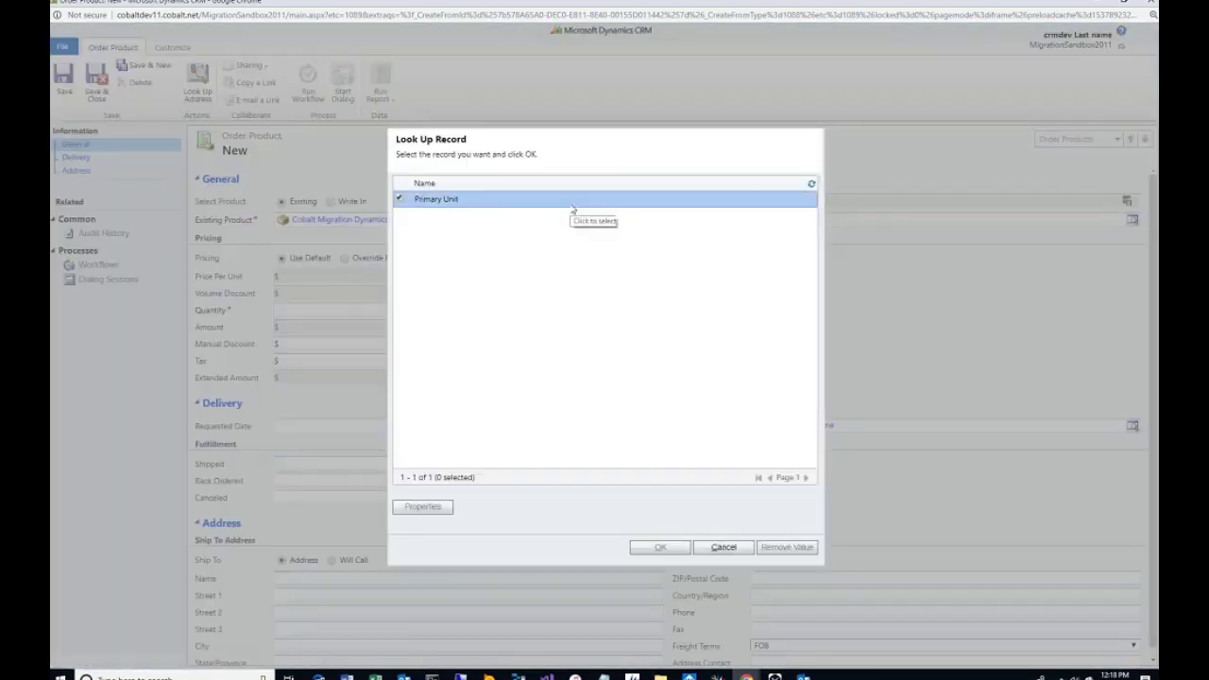
left_click(337, 310)
type("1")
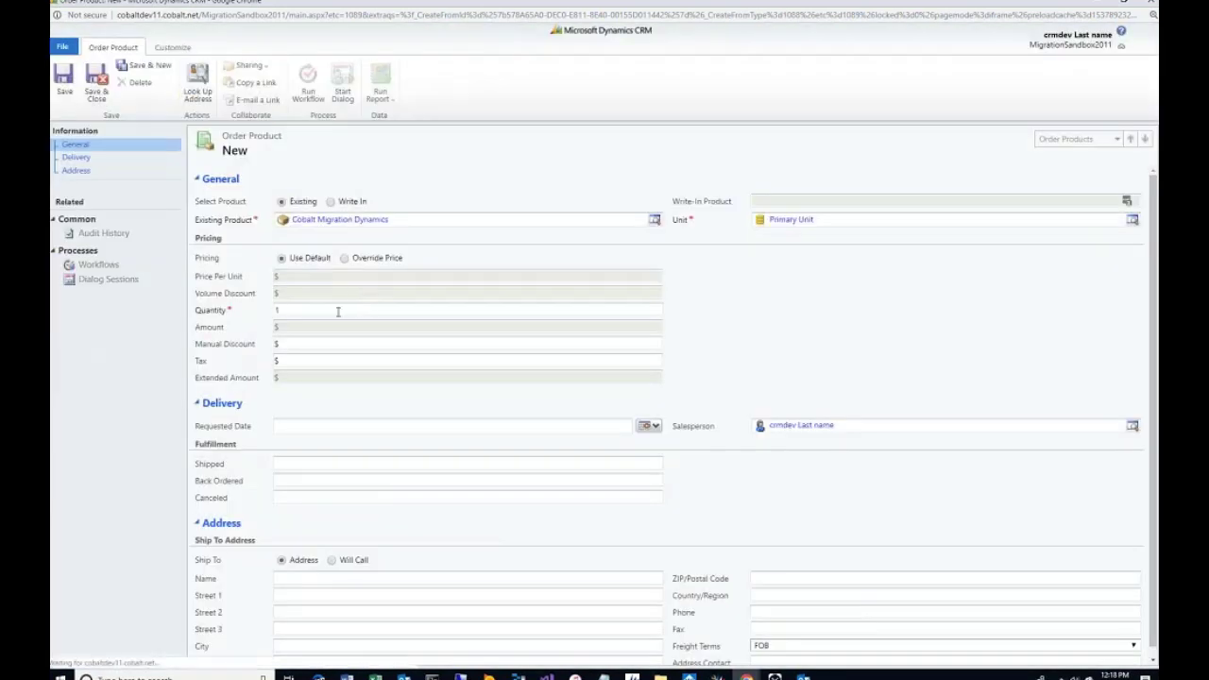
left_click(96, 87)
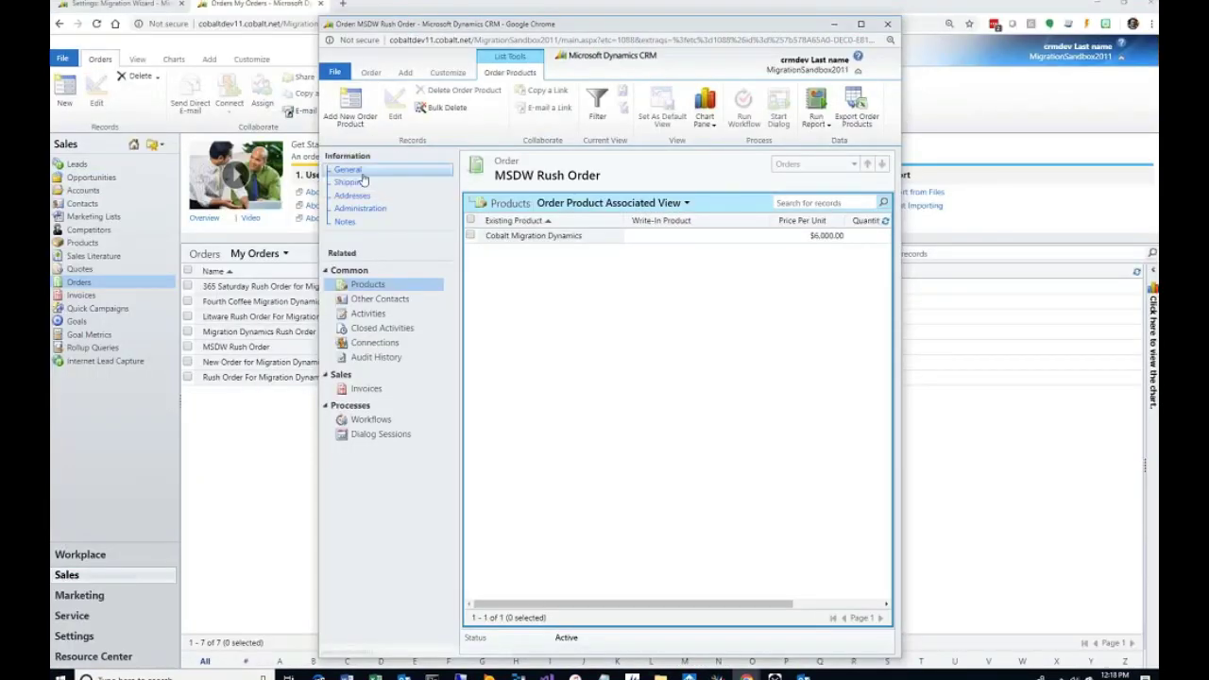
left_click(362, 176)
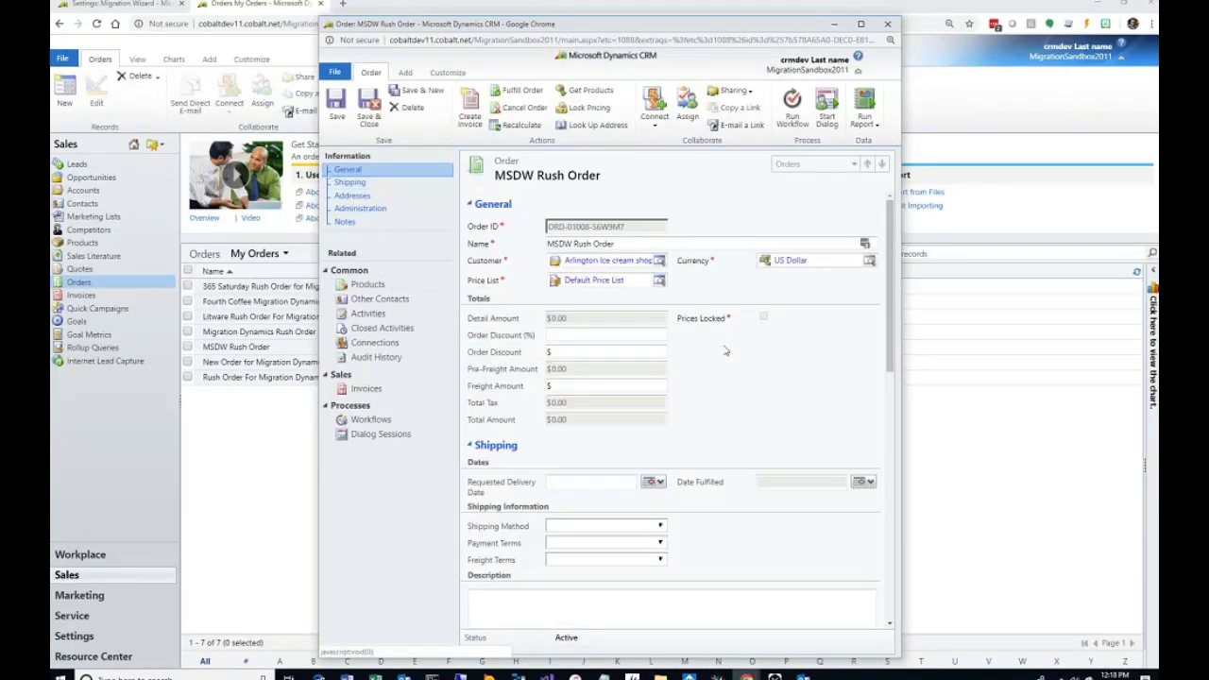
- Convert the order to an invoice, view the Arlington Ice cream shop account, then close both windows
left_click(469, 114)
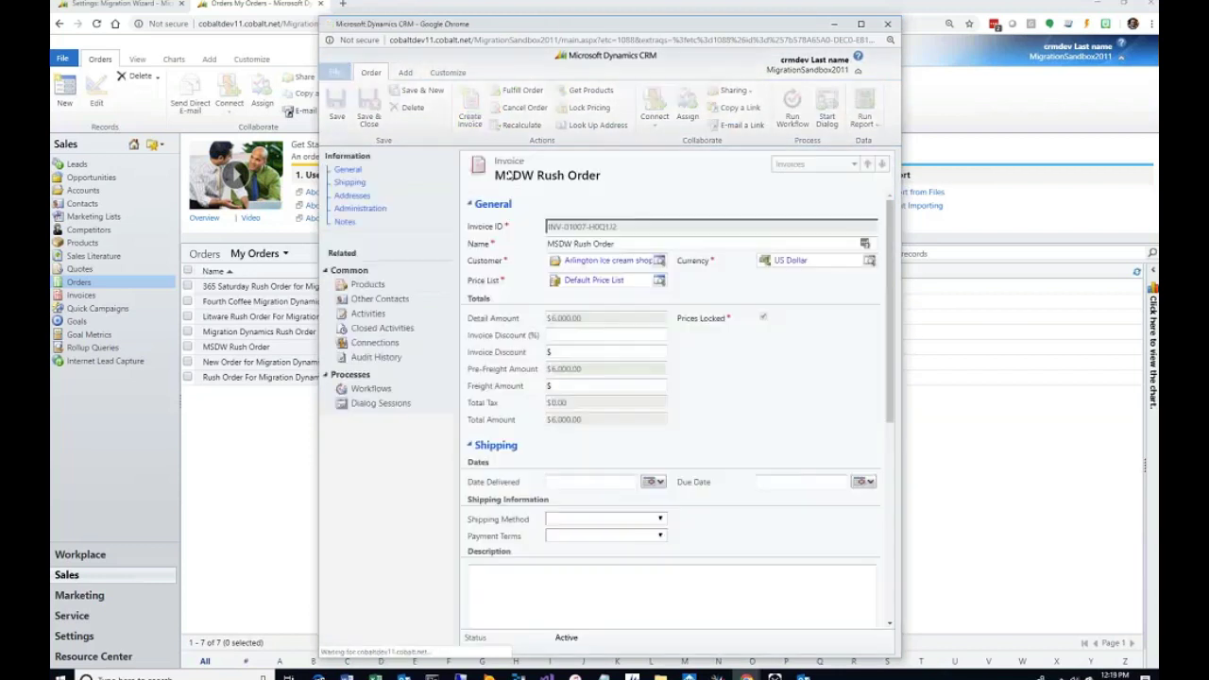
left_click(606, 261)
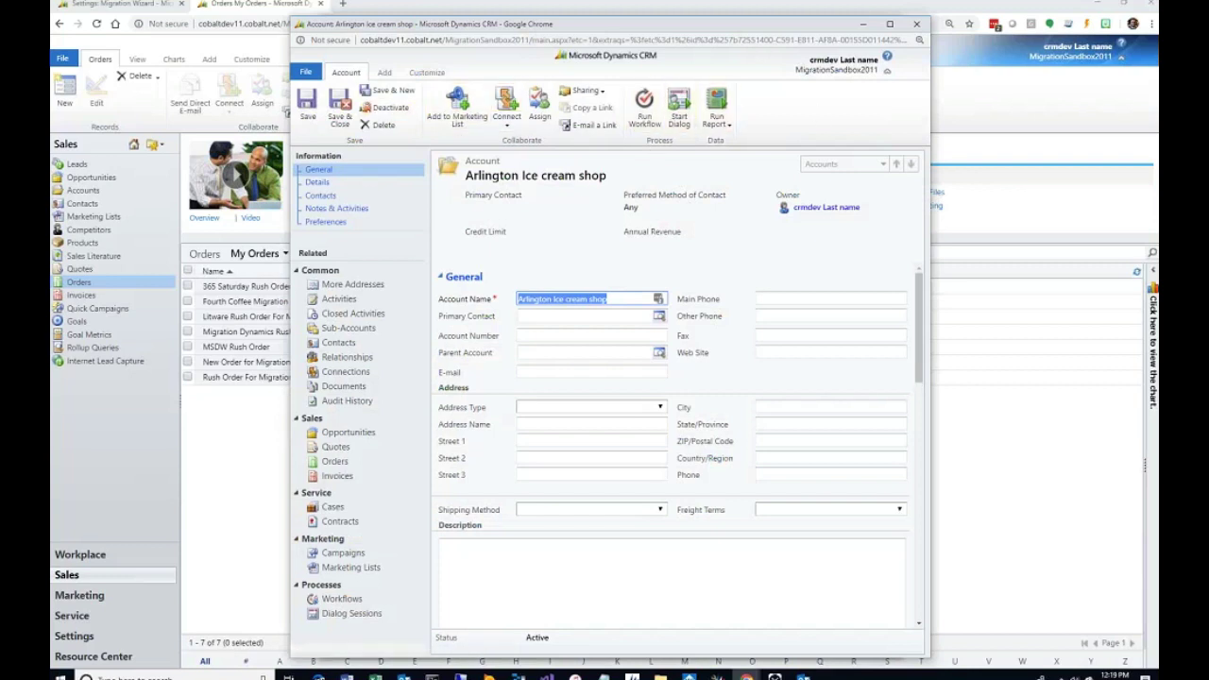
left_click(916, 23)
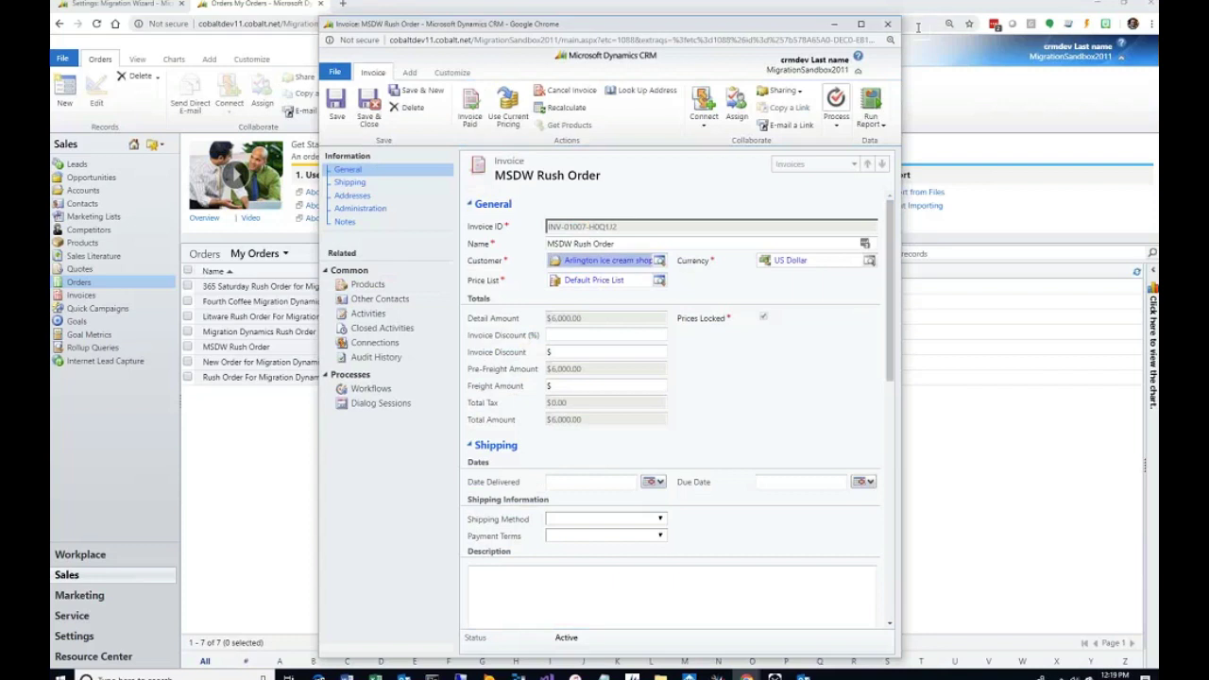
left_click(887, 23)
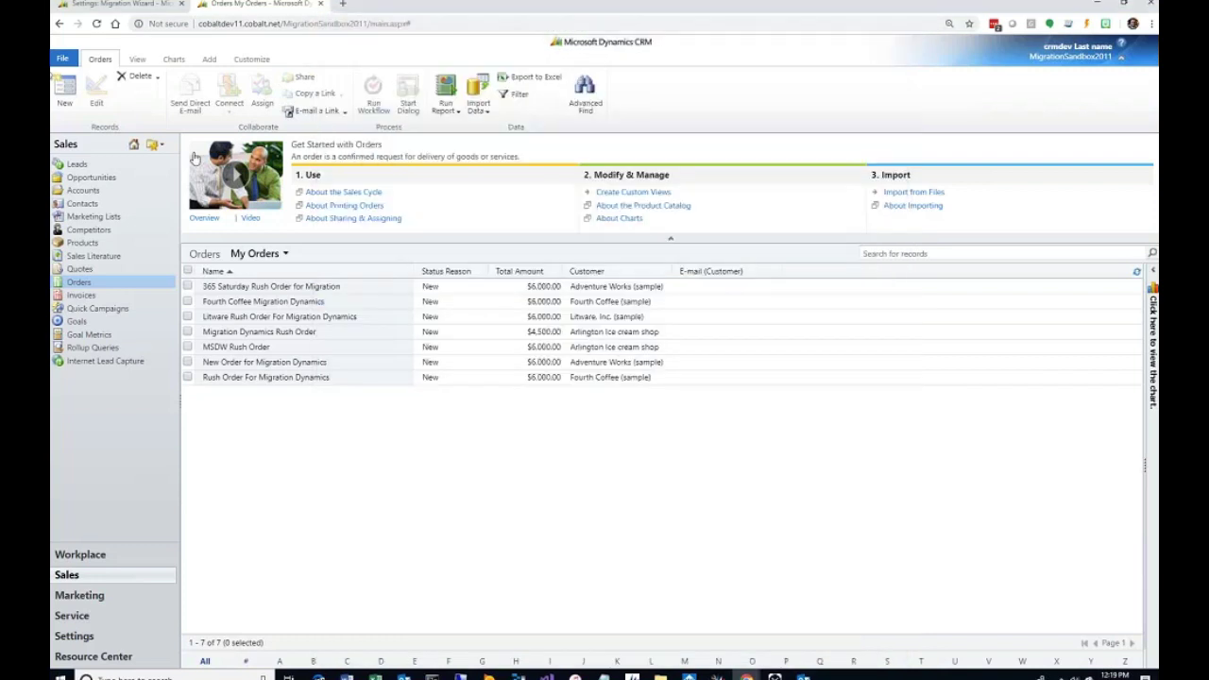
- Switch back to the Migration Wizard tab to follow queuing, now at entity 78 of 115
left_click(111, 9)
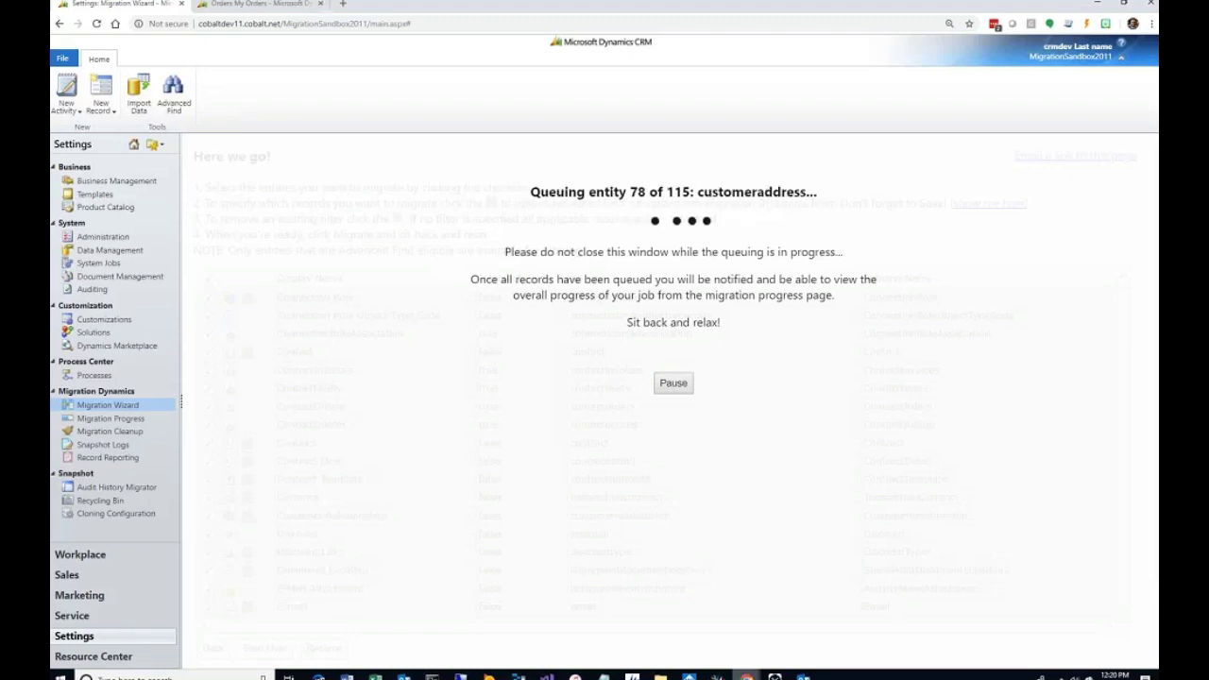
- Bring the Dynamics 365 dashboard window forward and maximize it to fill the screen
mouse_move(746, 676)
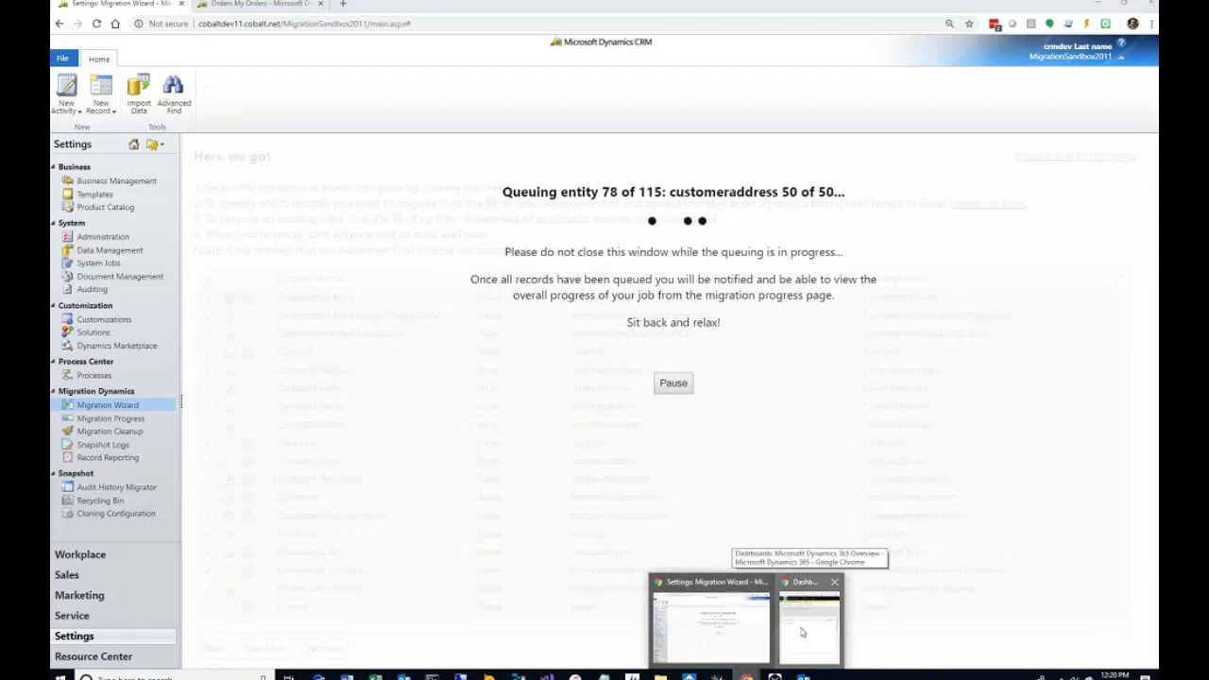
left_click(801, 632)
key("super+Left")
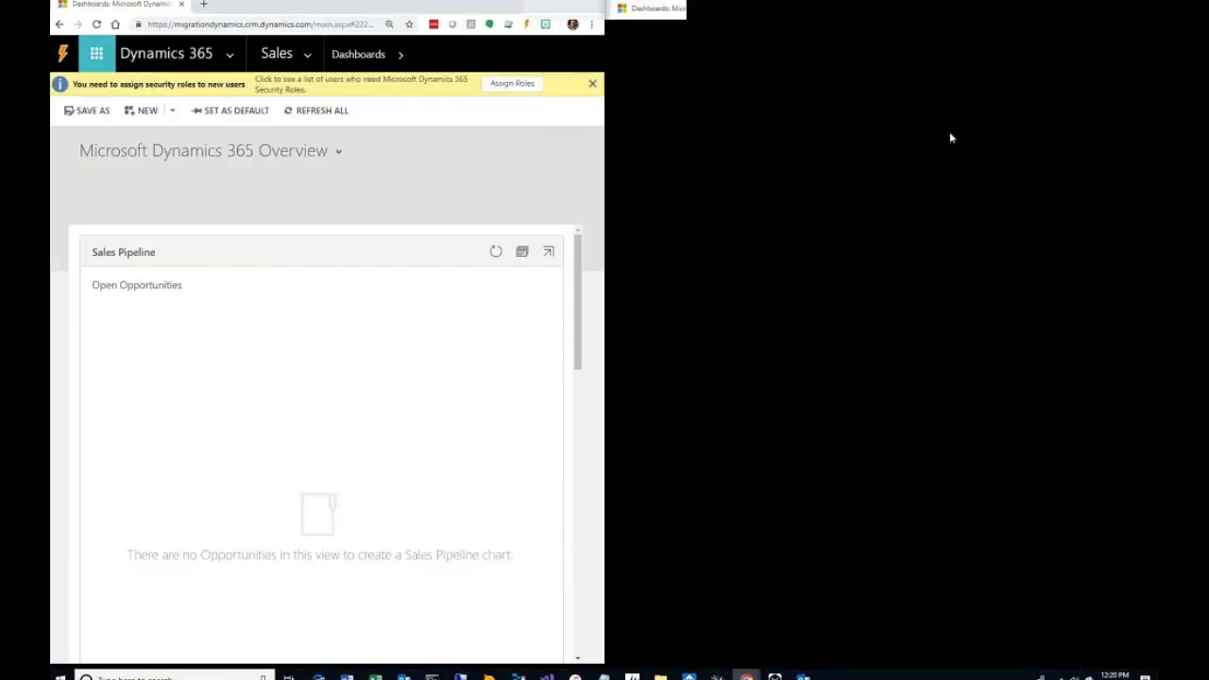
key("super+Up")
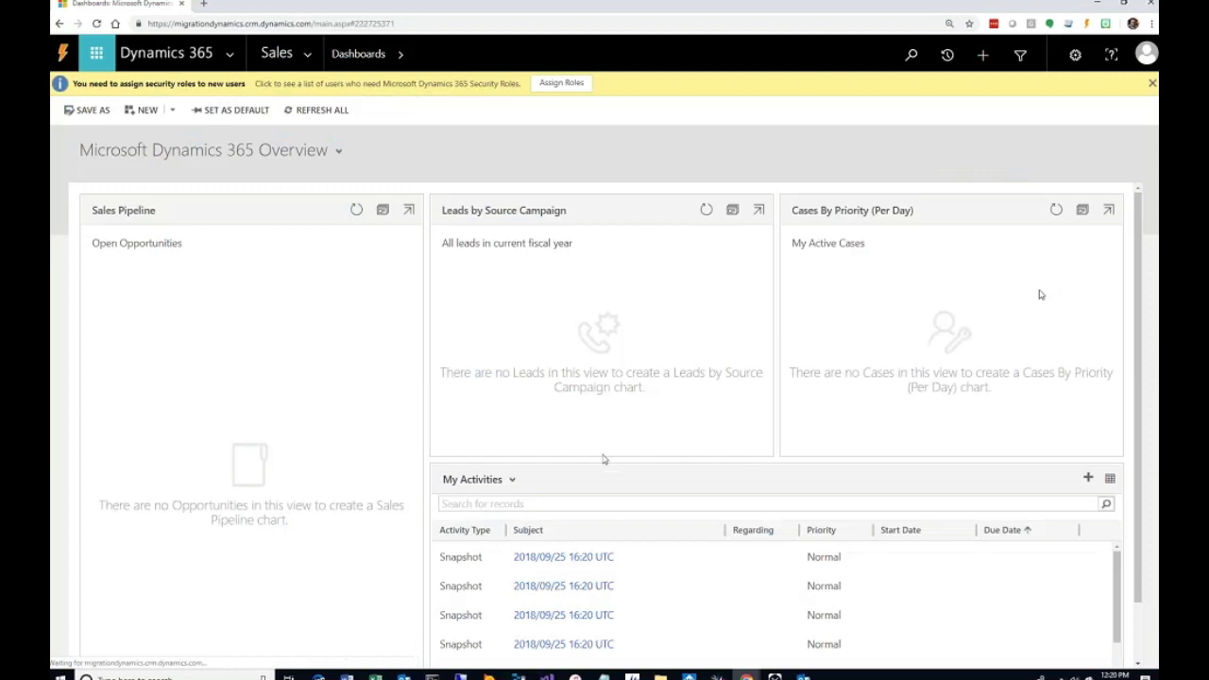
- Refresh the still-empty Sales Pipeline chart, then return to the Migration Wizard window
scroll(602, 456, "down", 1)
scroll(513, 360, "up", 1)
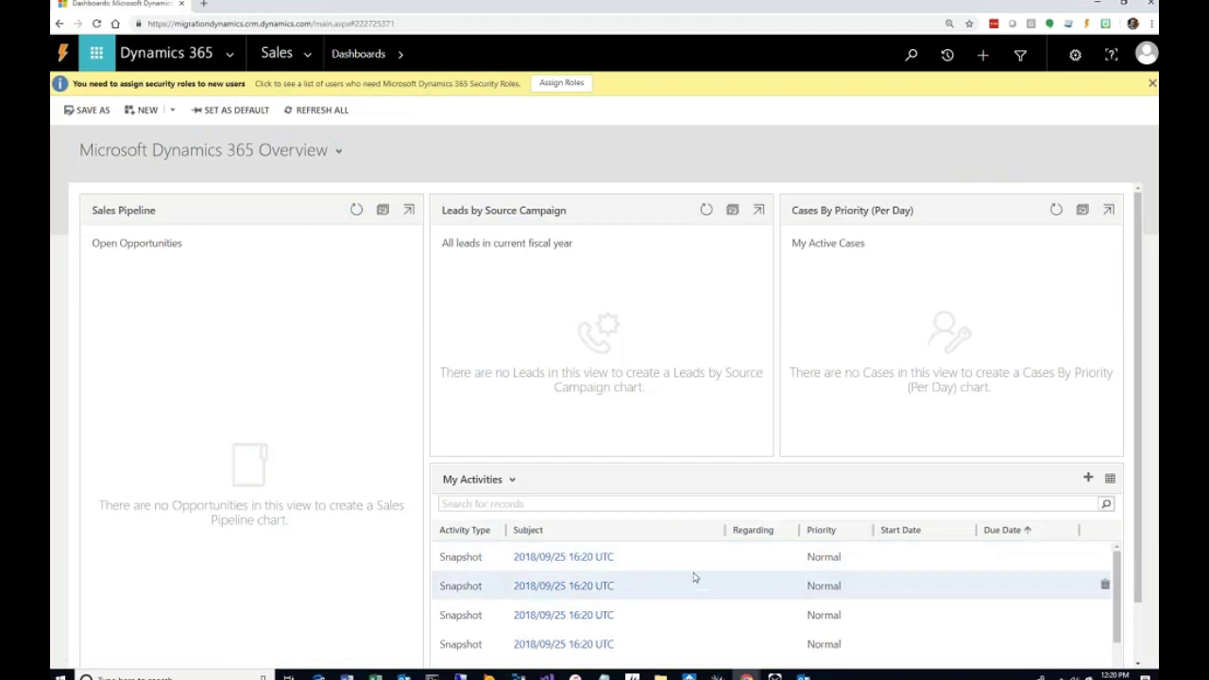
left_click(353, 211)
key("alt+Tab")
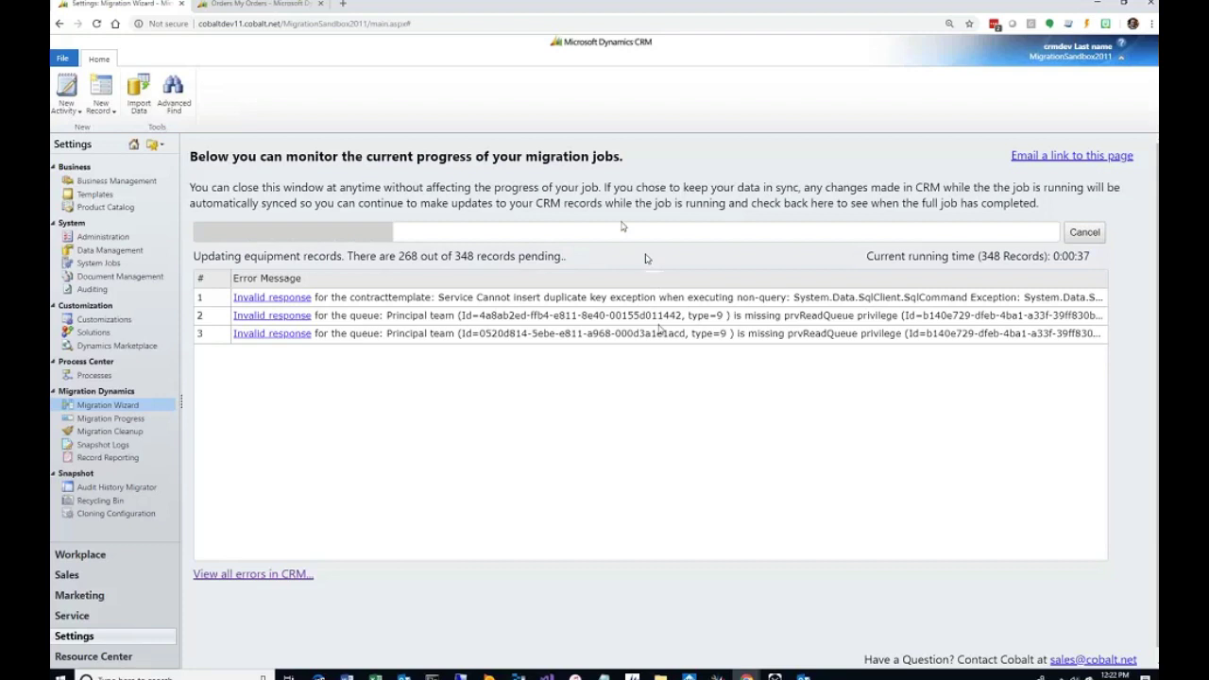
- Reload the Dynamics 365 Overview dashboard, then open Sales > Accounts showing three active accounts
key("alt+Tab")
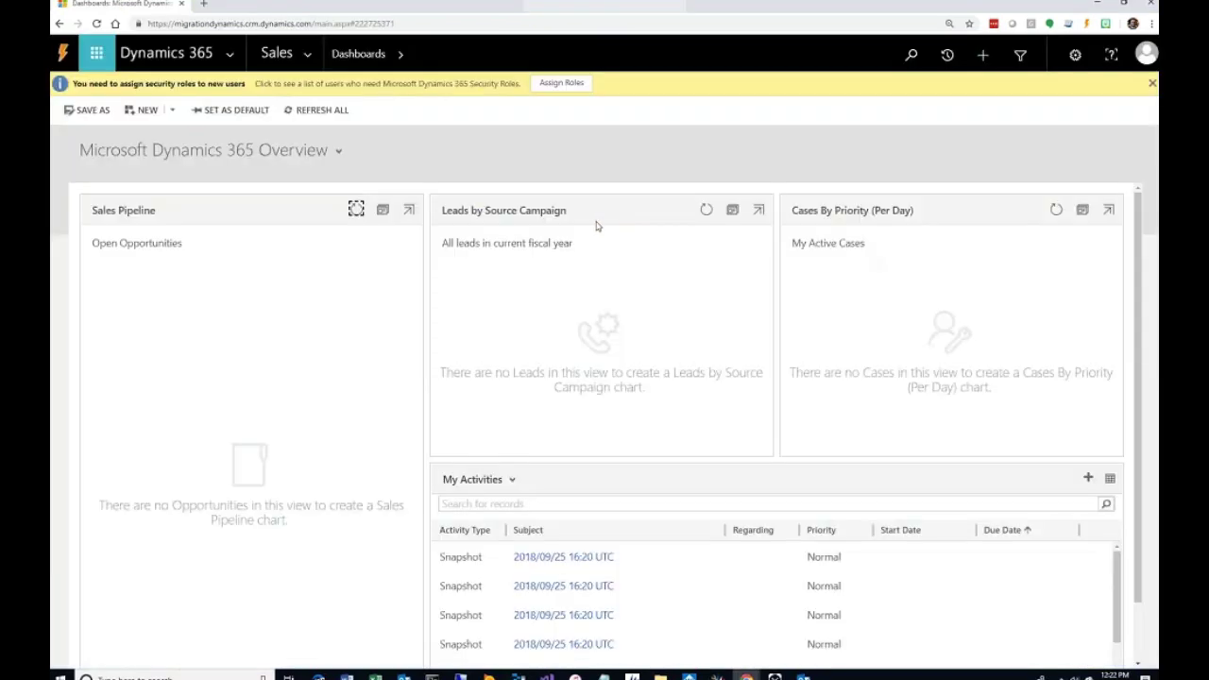
left_click(184, 154)
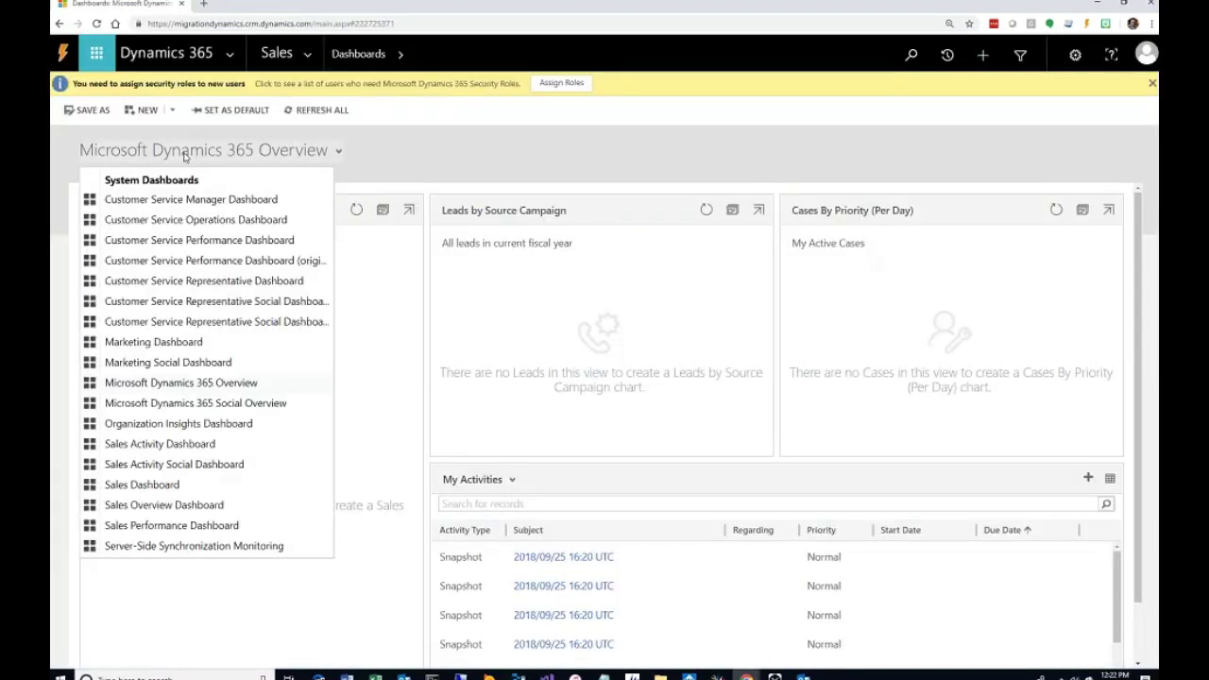
left_click(198, 402)
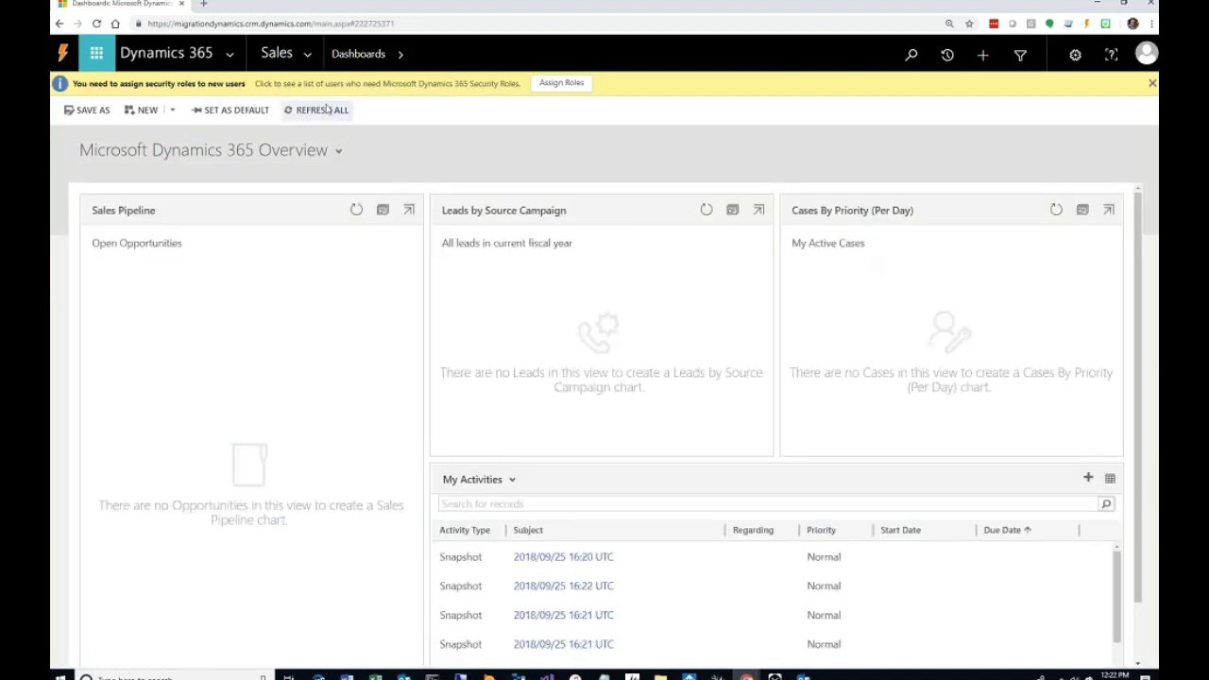
left_click(309, 55)
left_click(264, 192)
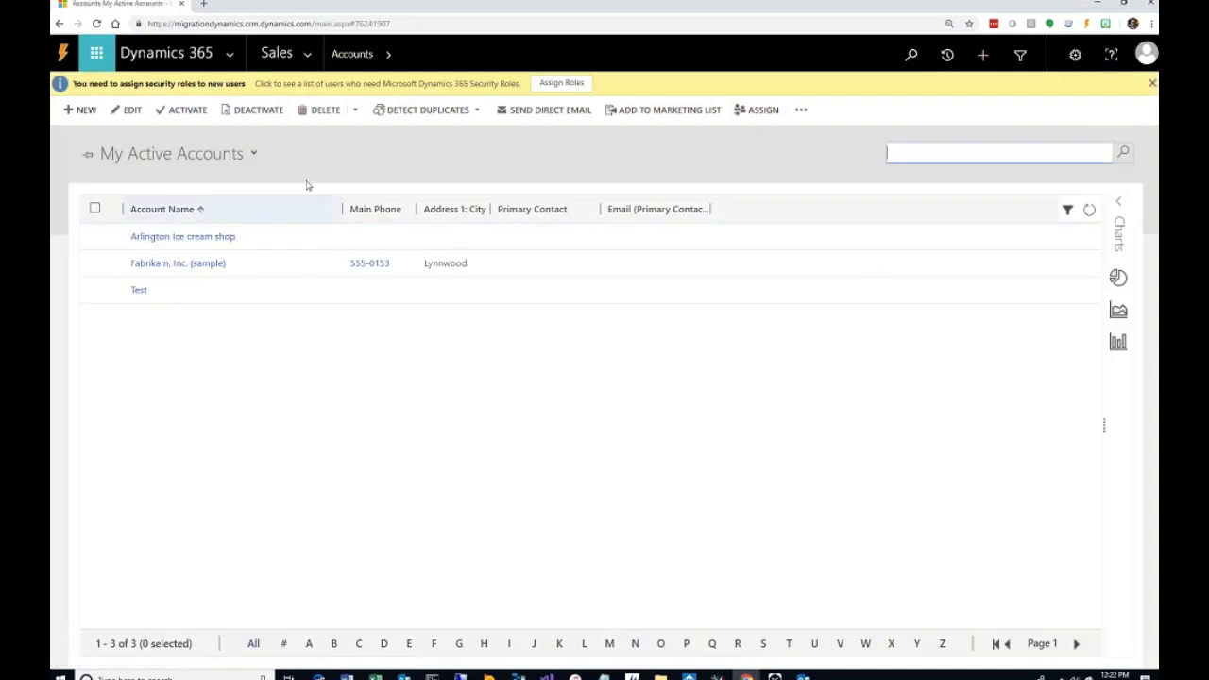
- Open the still-empty active contacts list and glance at the migration progress
left_click(302, 54)
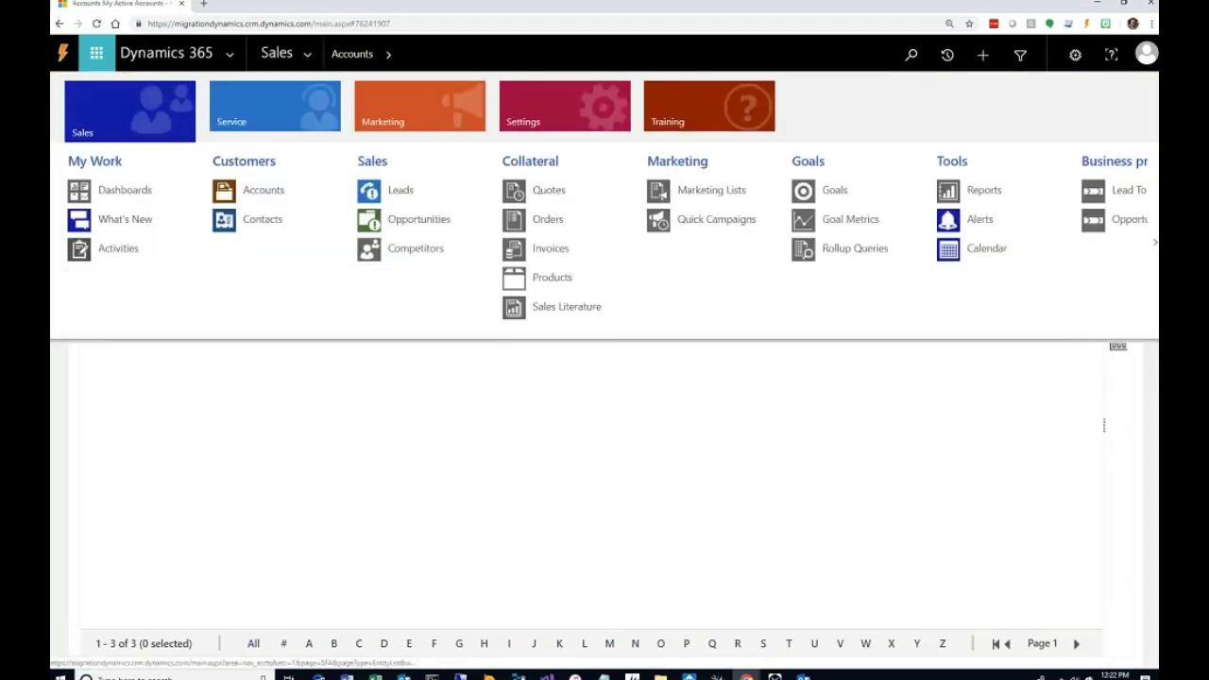
left_click(261, 220)
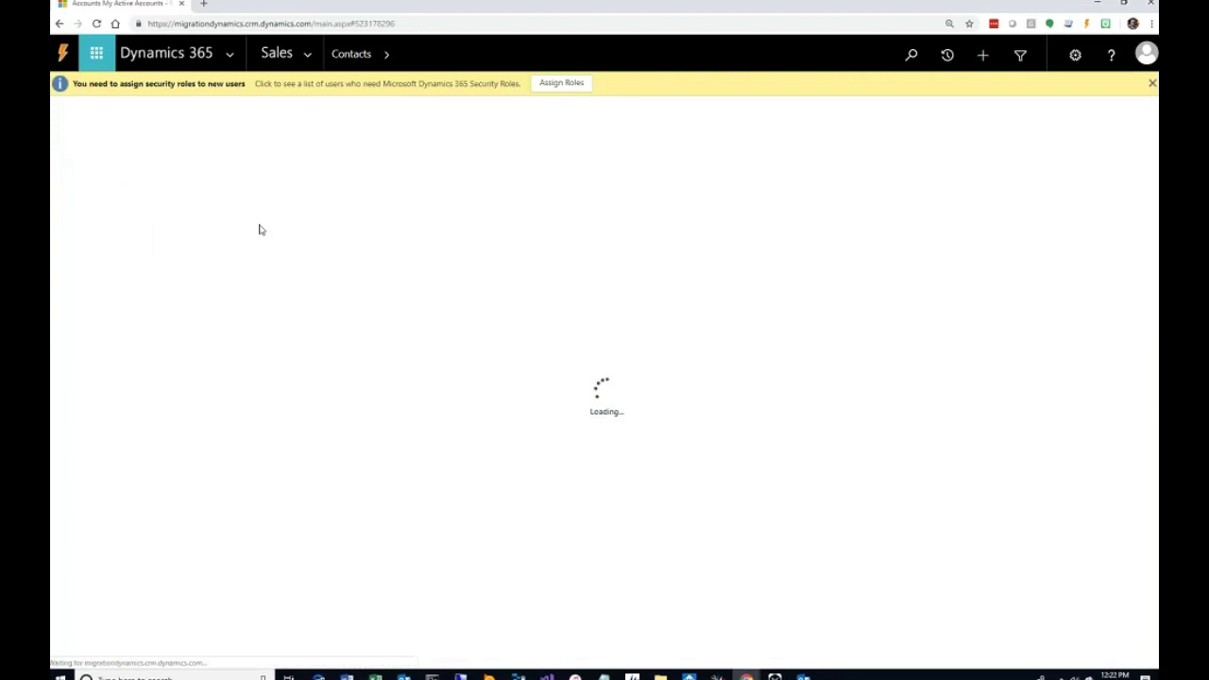
left_click(311, 55)
key("alt+Tab")
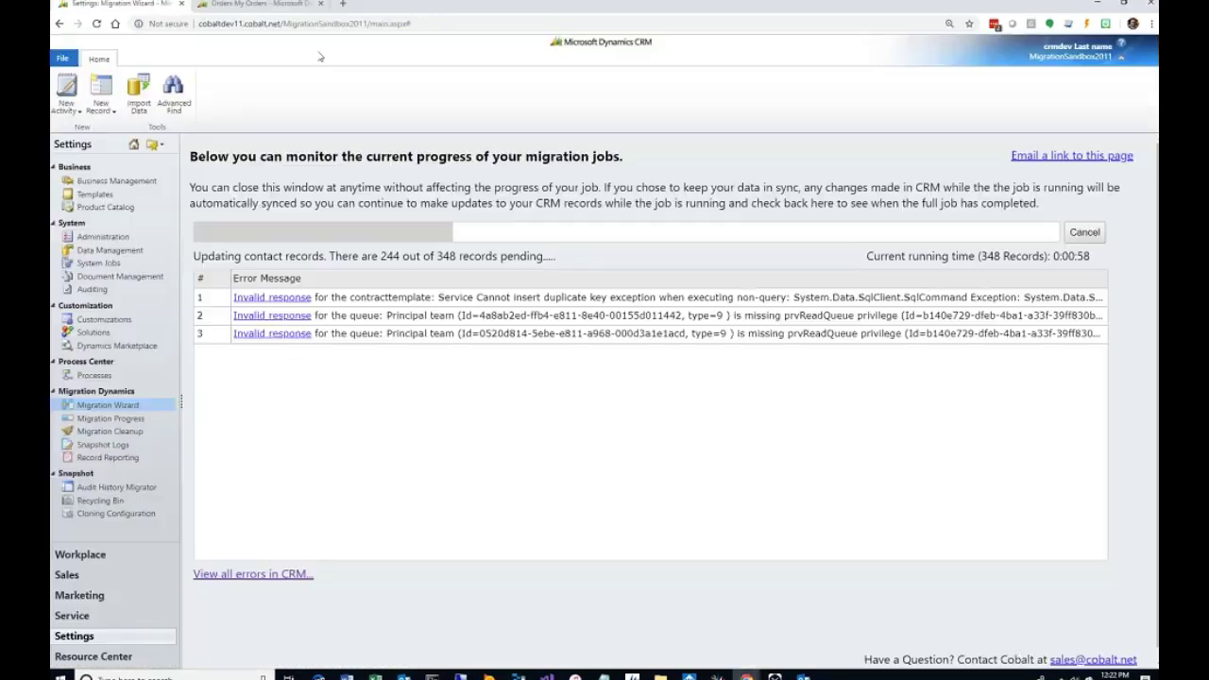
key("alt+Tab")
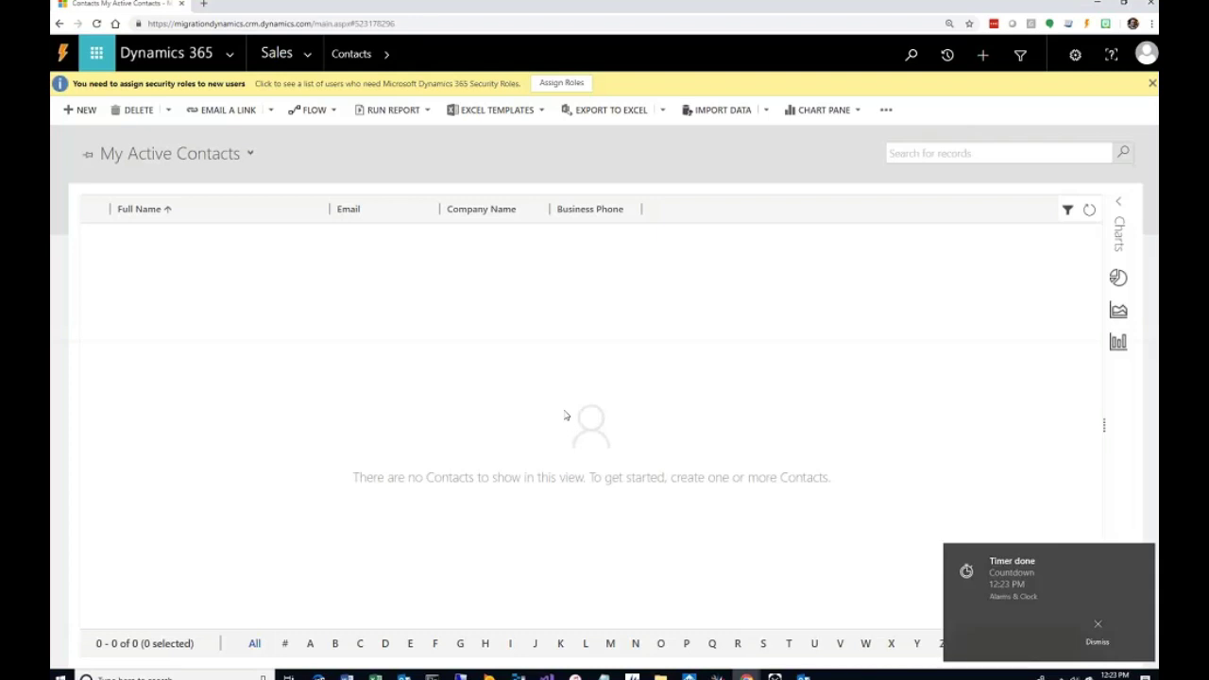
- Dismiss the timer notification and go to Sales > Dashboards to view the populated charts
left_click(1095, 639)
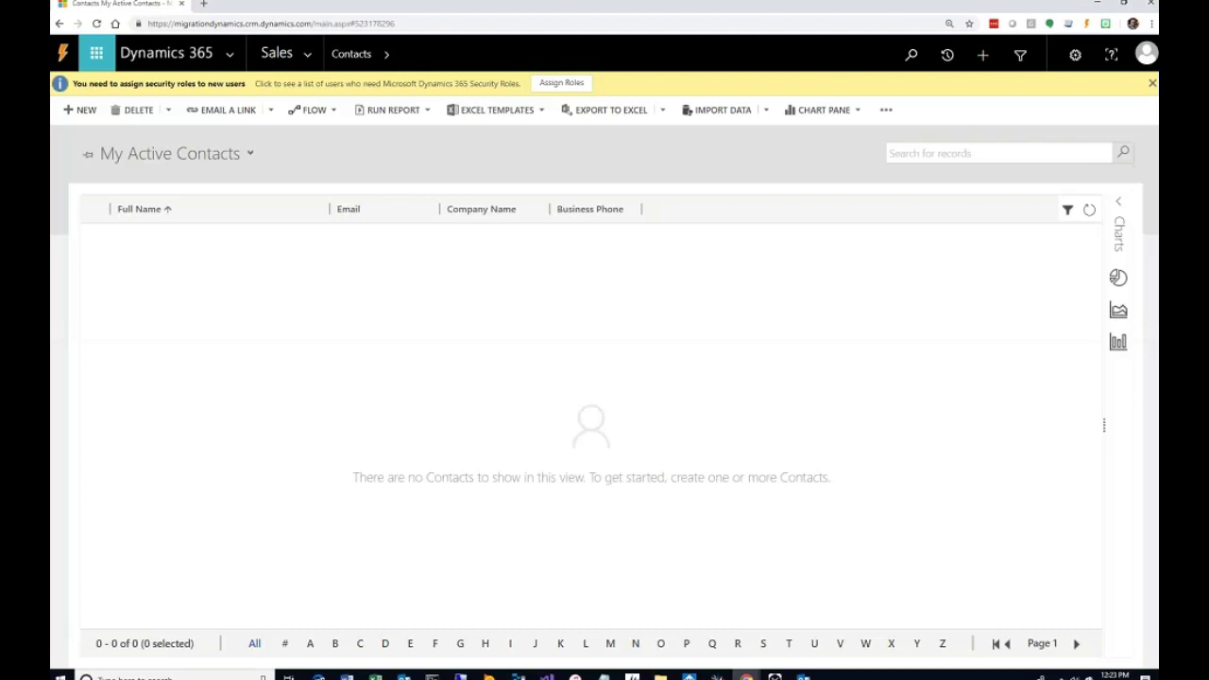
left_click(311, 63)
left_click(124, 191)
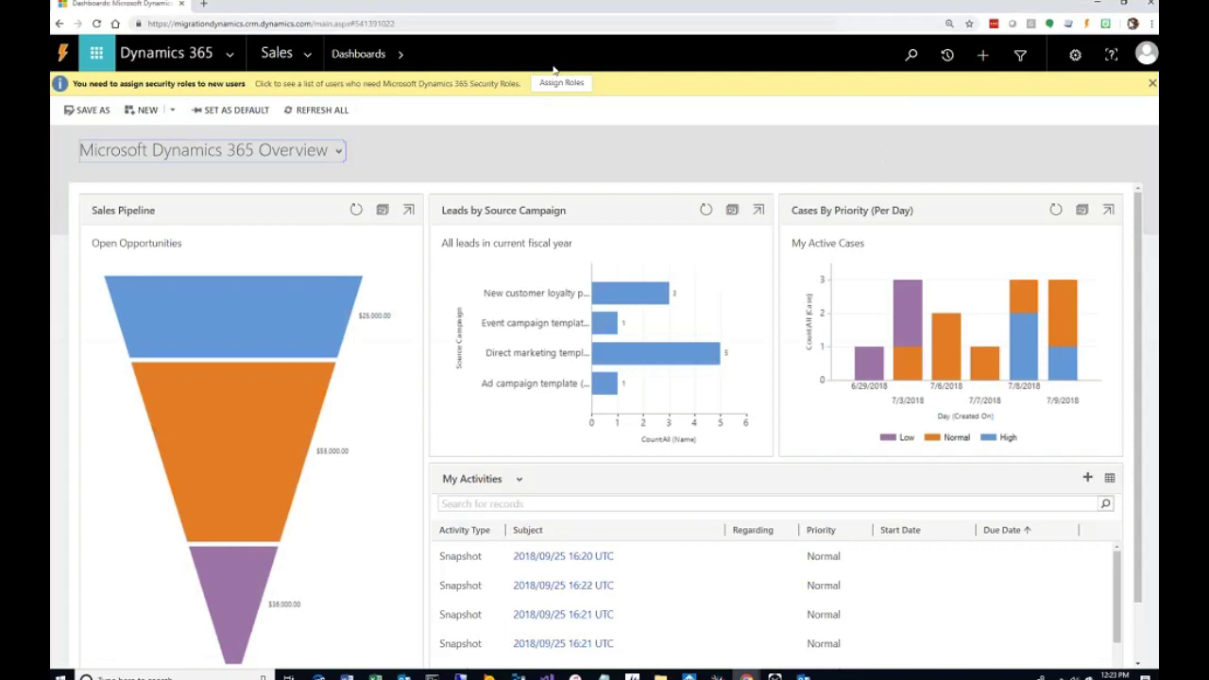
- Close the browser window showing the Dynamics 365 dashboard
left_click(1151, 5)
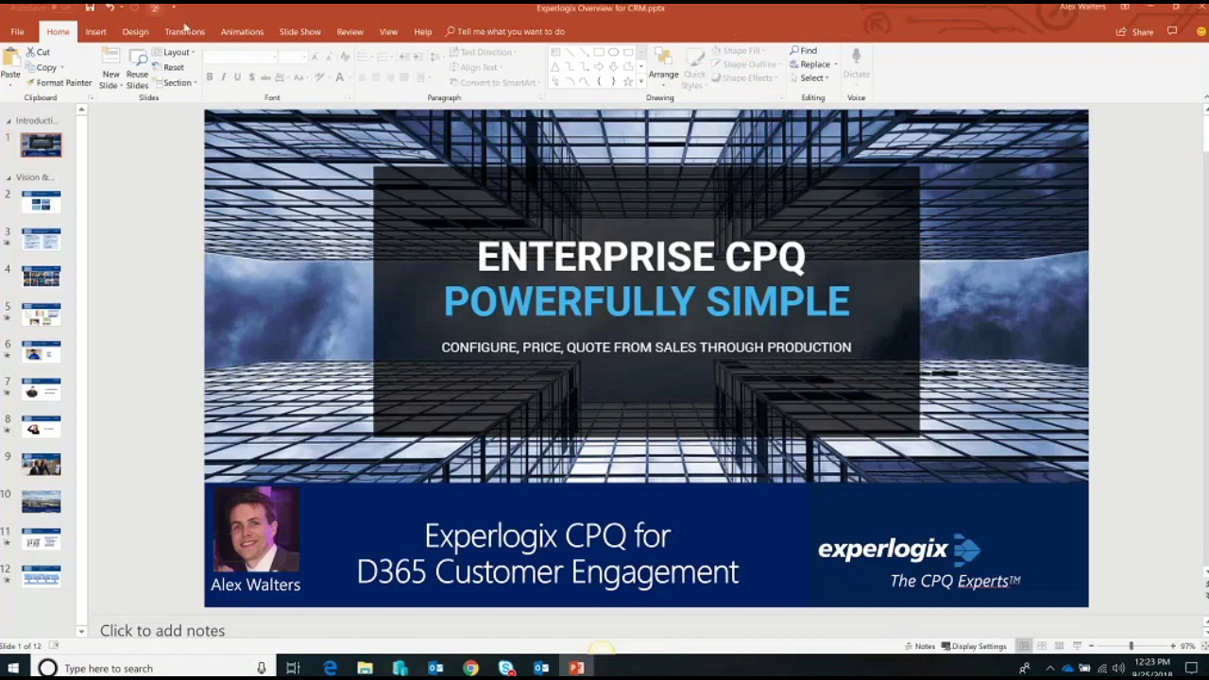
- Start the Experlogix CPQ slide show from slide 1, shown full screen
key("F5")
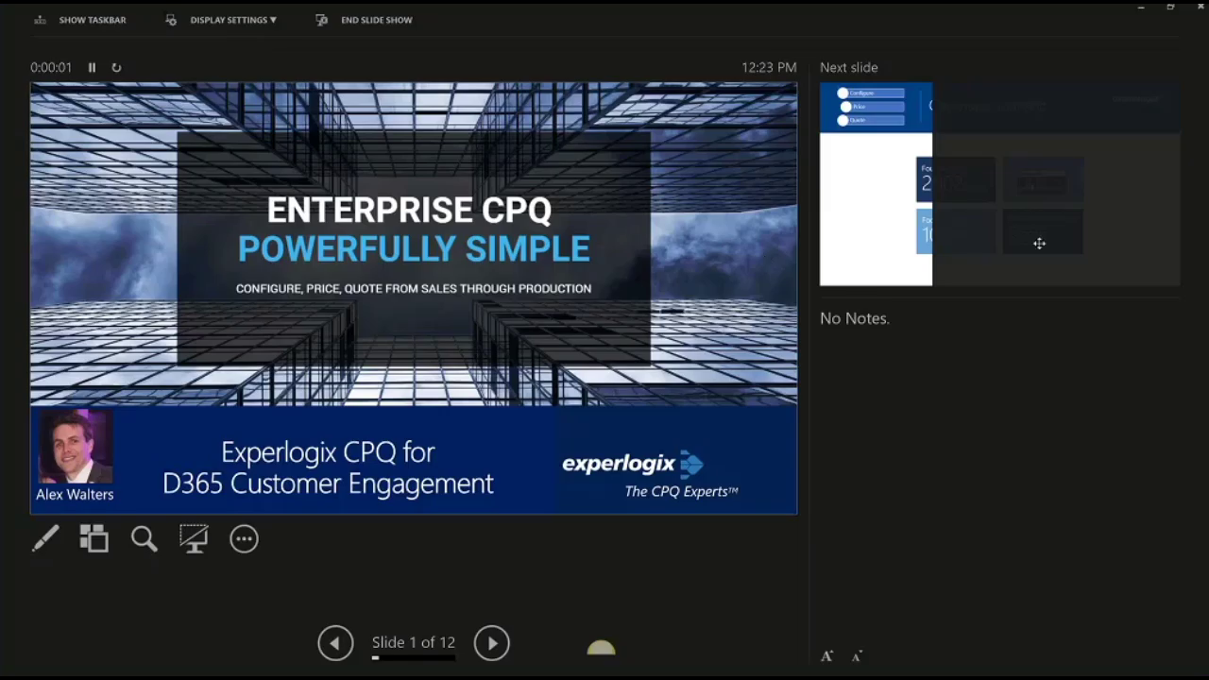
key("alt+Tab")
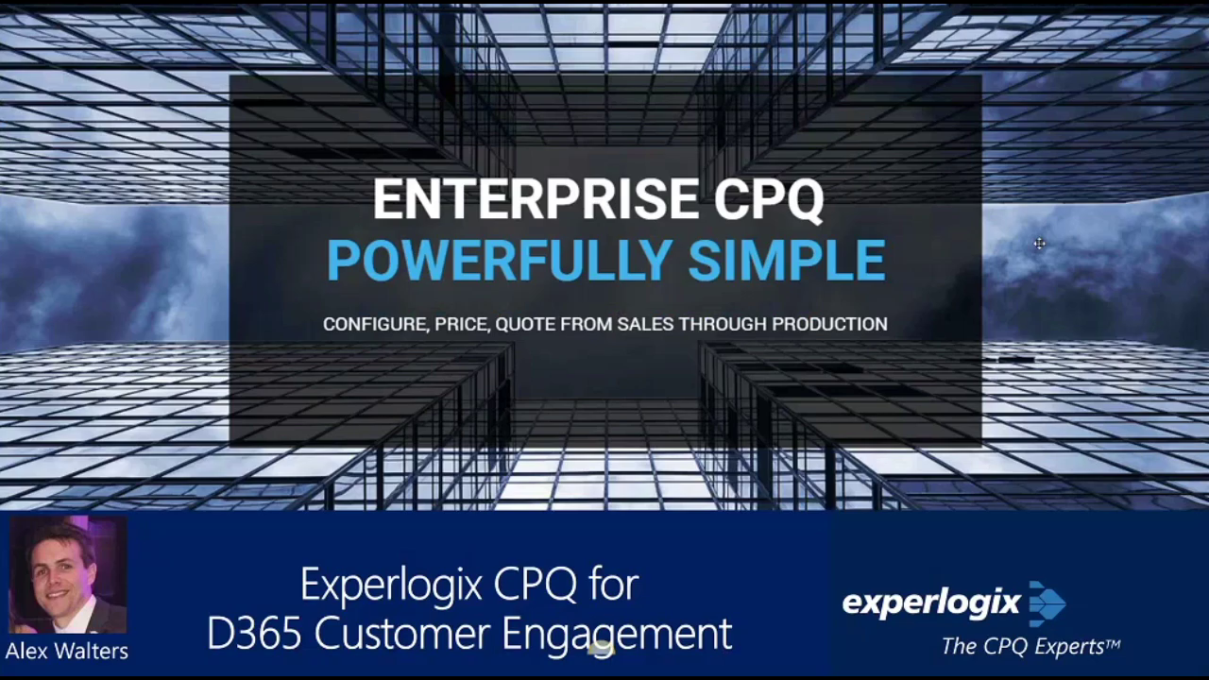
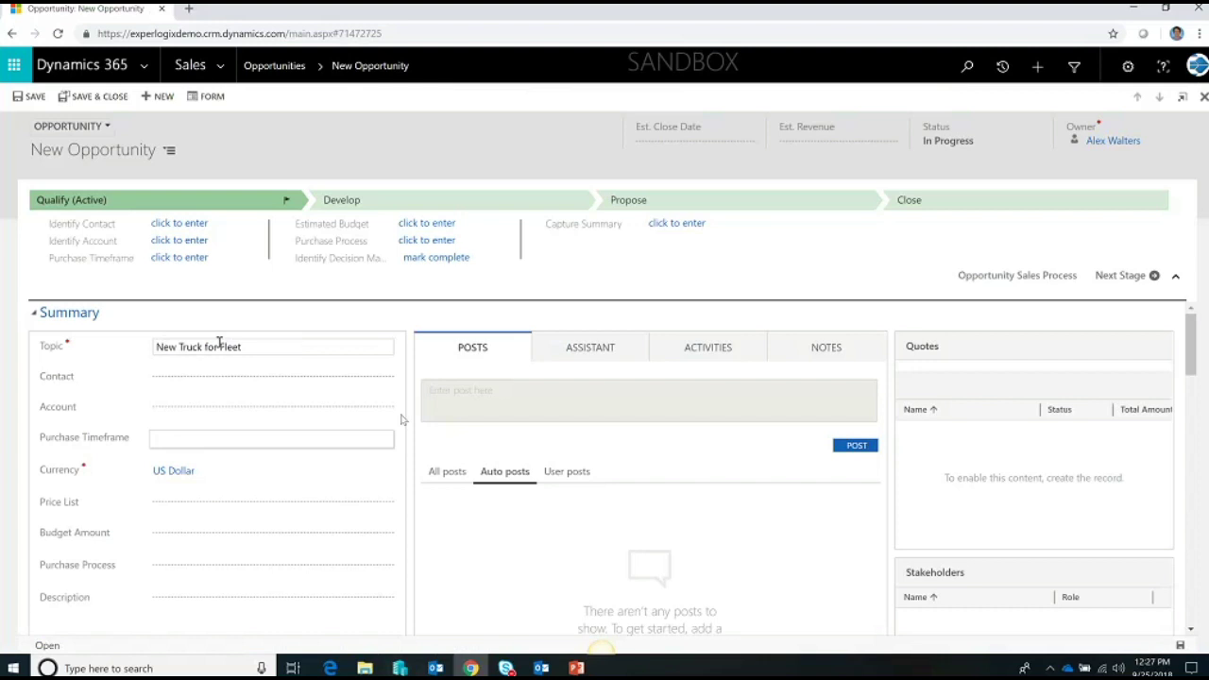
- Set the opportunity's account to A. Datum Corporation and price list to CRM Service USA (sample), then save
left_click(208, 408)
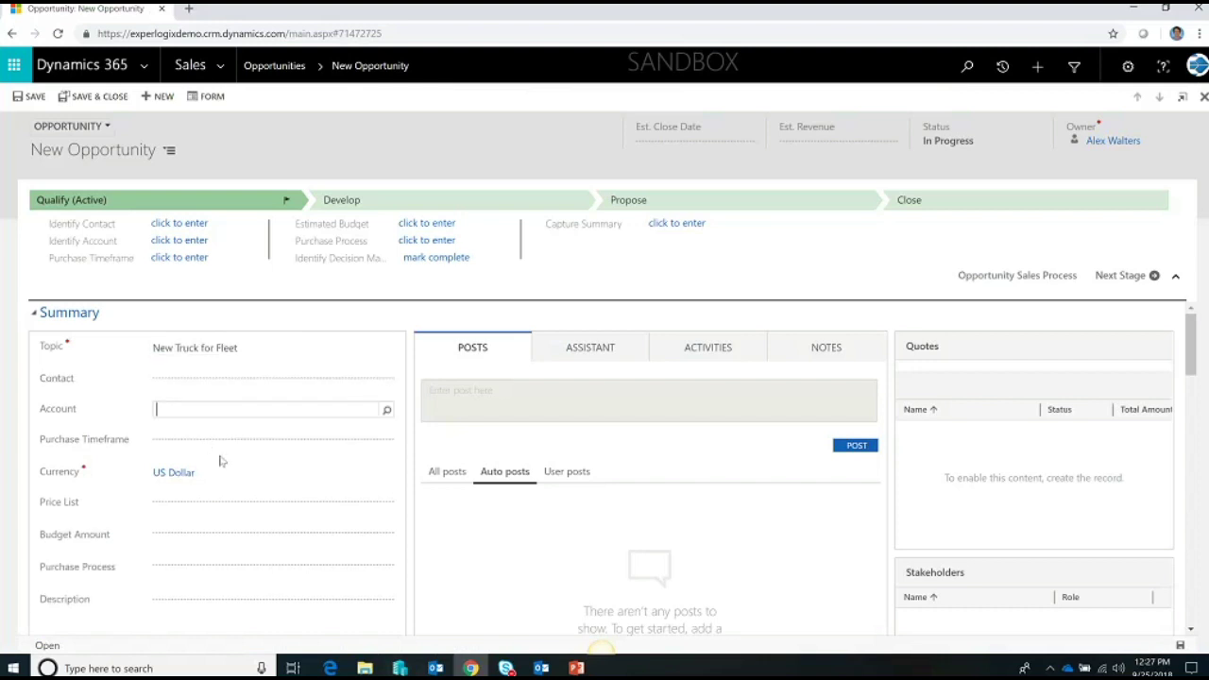
left_click(385, 507)
left_click(222, 526)
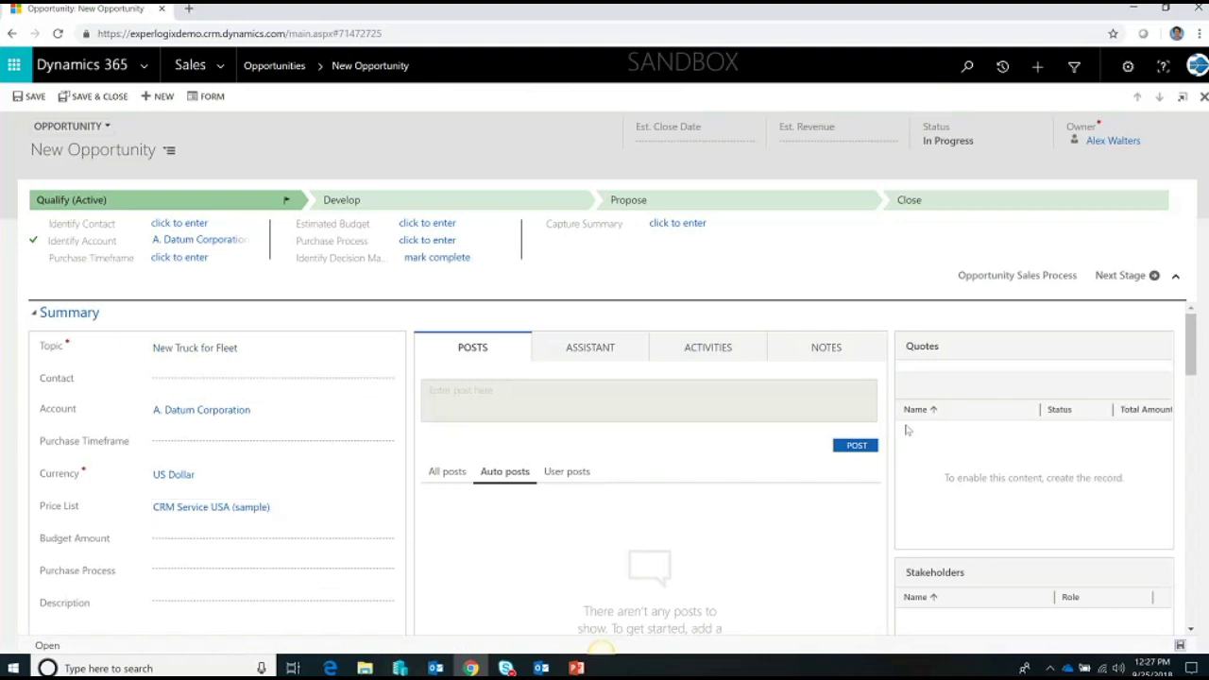
key("ctrl+s")
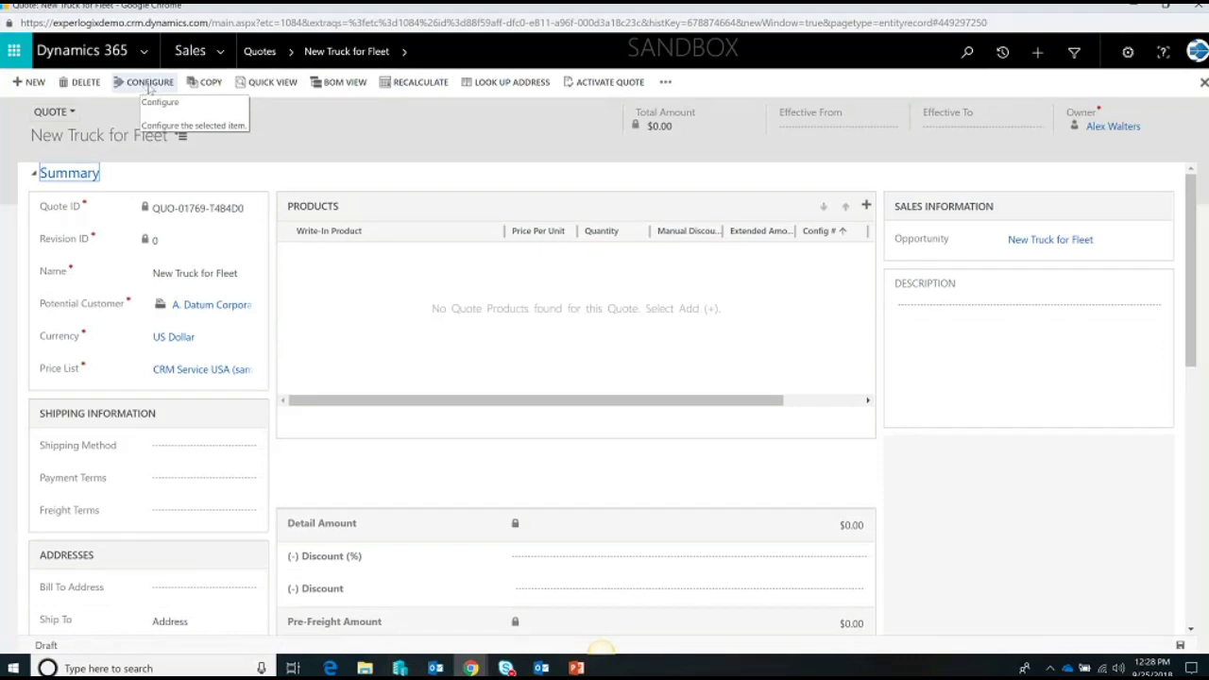
- Launch the Experlogix configurator from the New Truck for Fleet quote
left_click(148, 83)
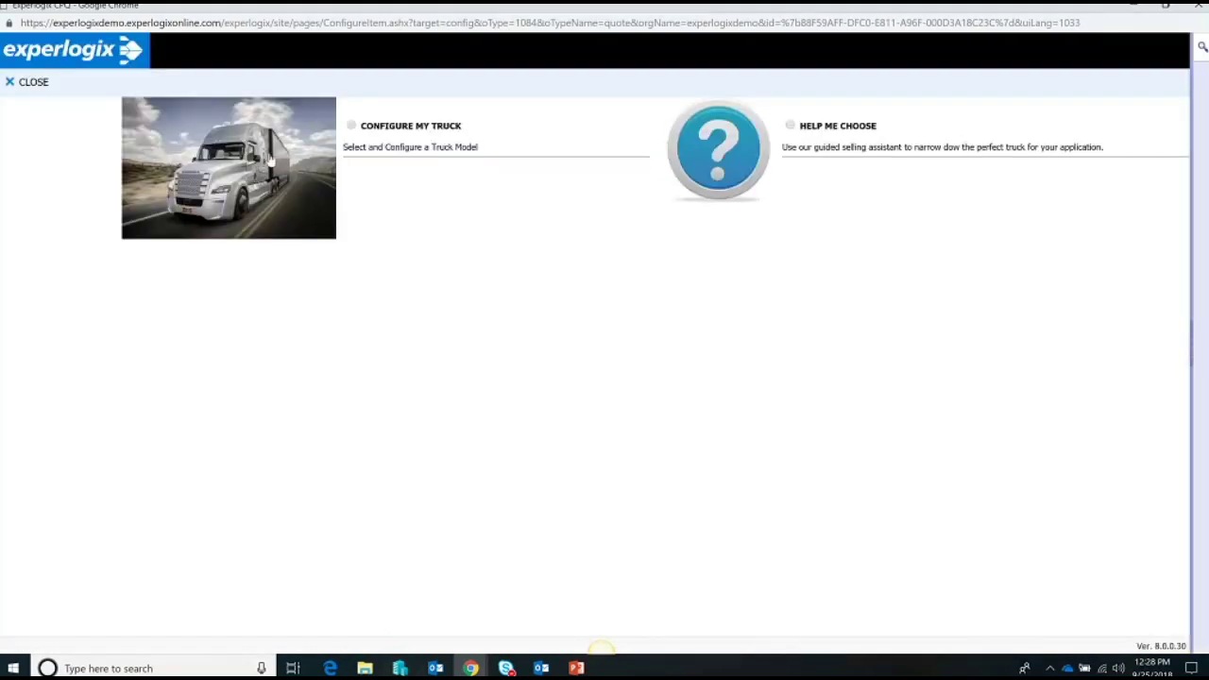
- Configure a truck using the EX5000 2016 model and close the Quick View summary
left_click(284, 175)
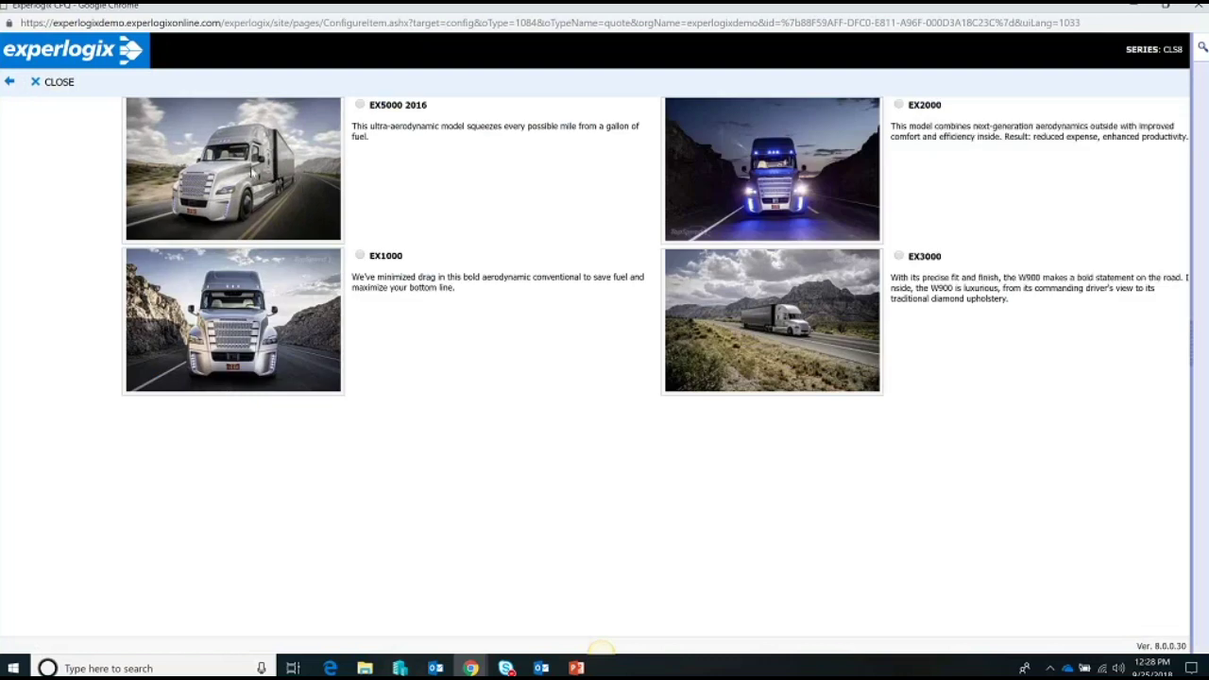
left_click(253, 170)
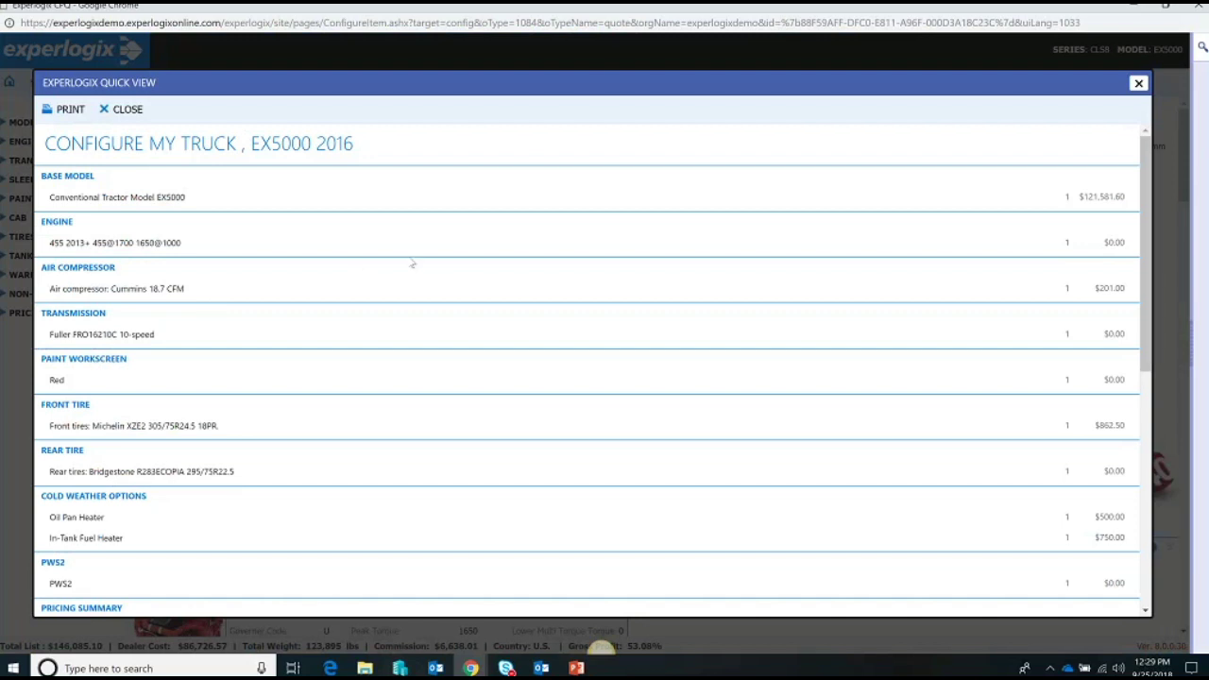
left_click(127, 110)
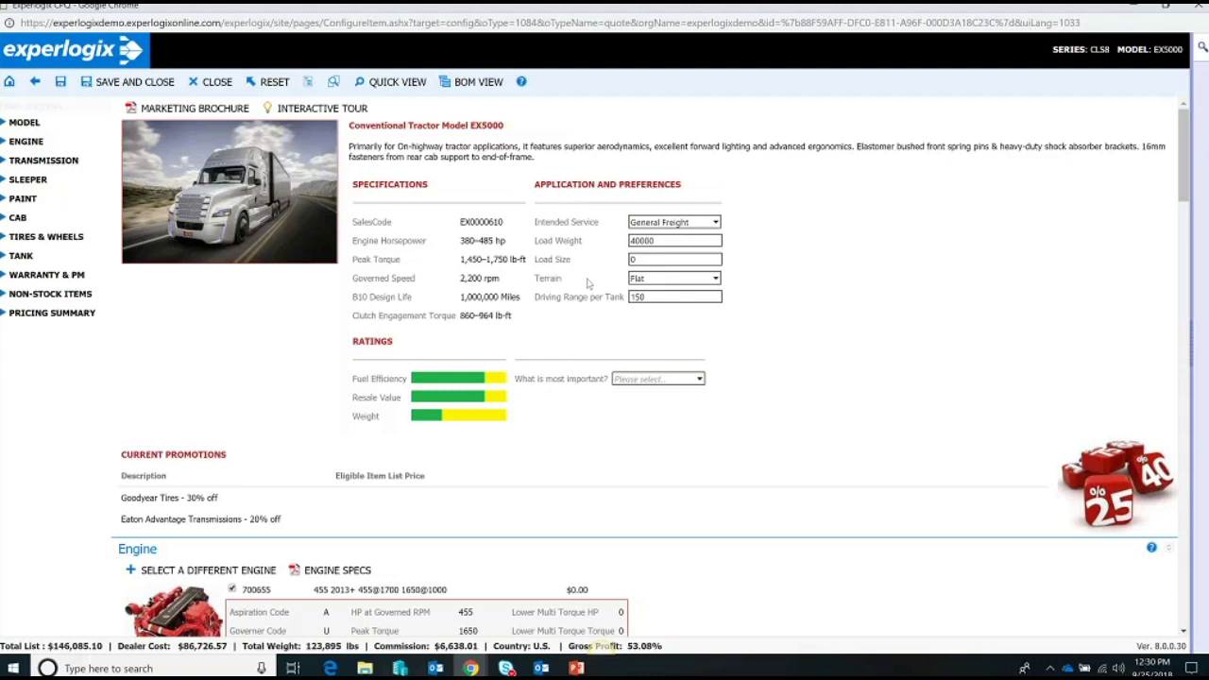
- Set Terrain to Hills and dismiss the ISX15 550 engine upgrade suggestion
left_click(669, 280)
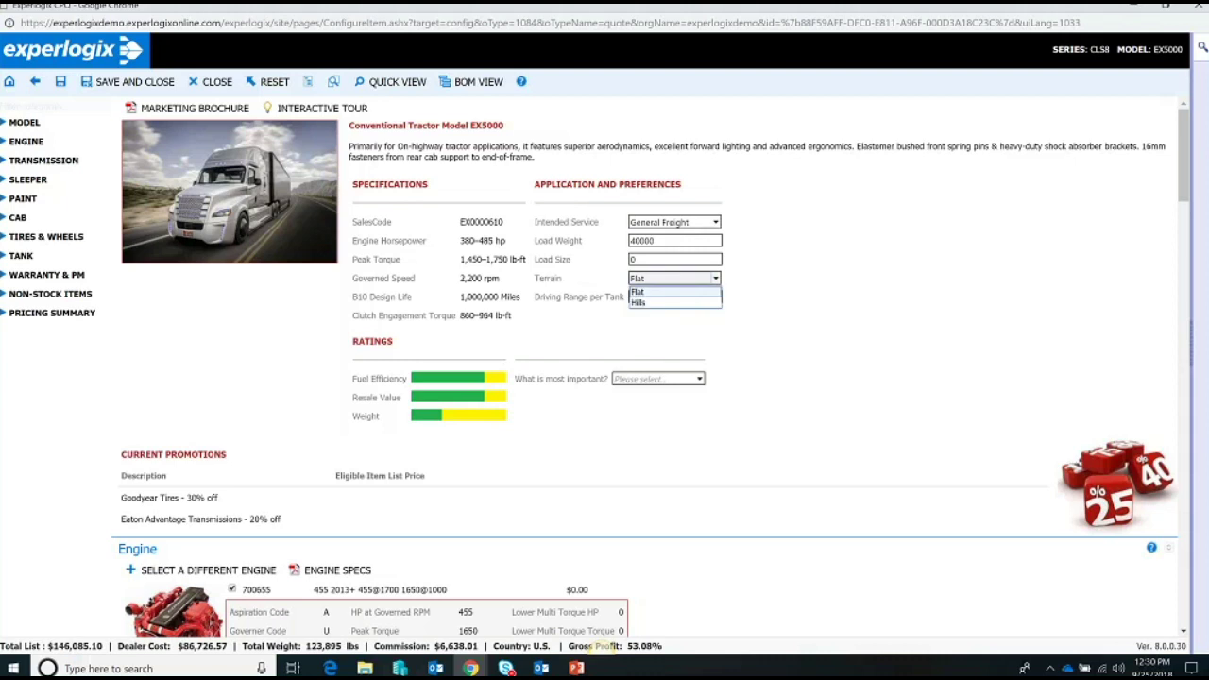
left_click(658, 303)
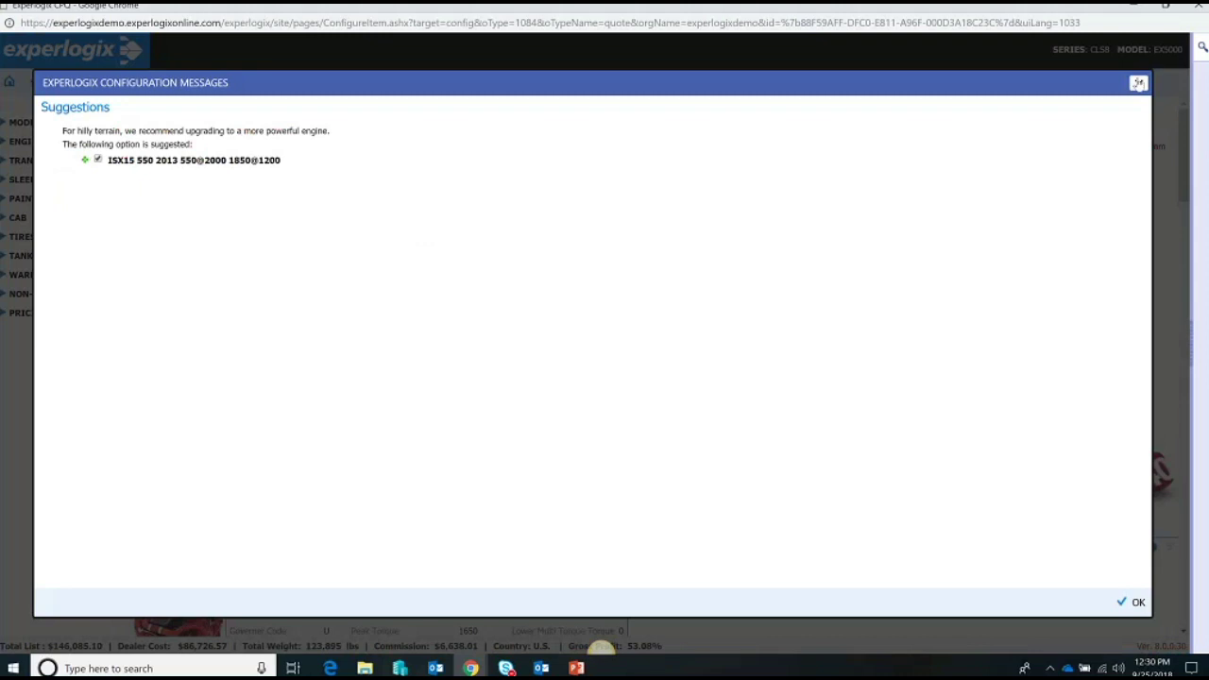
left_click(1138, 83)
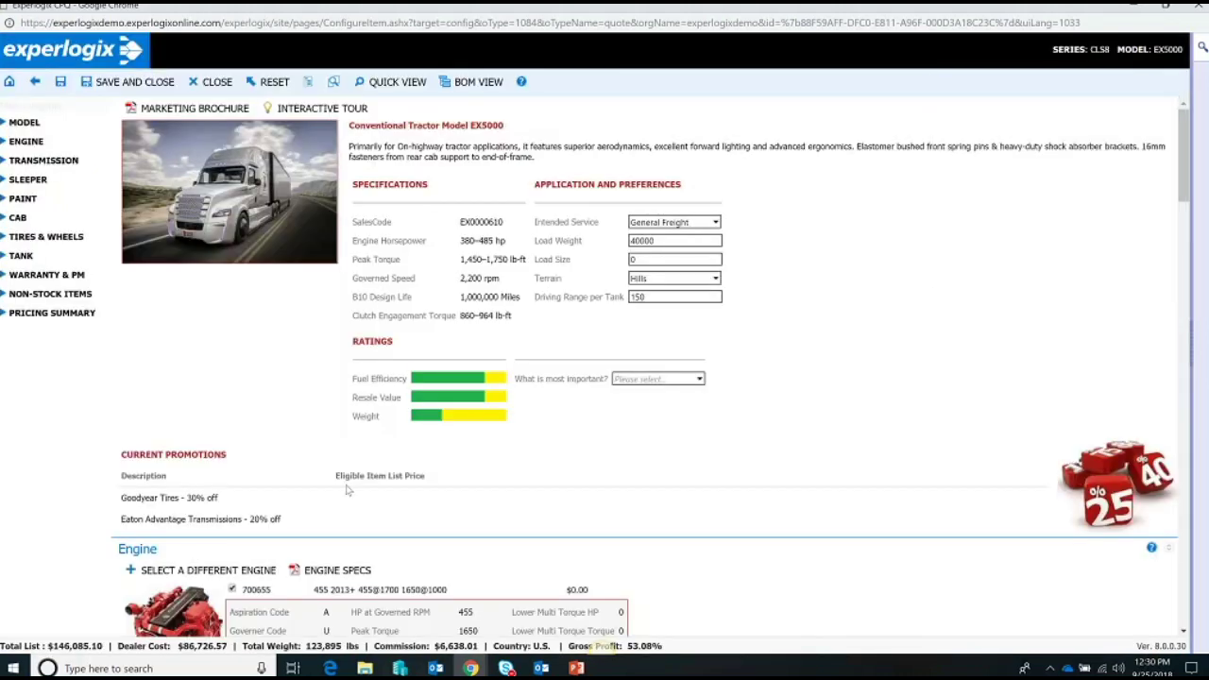
scroll(189, 425, "down", 3)
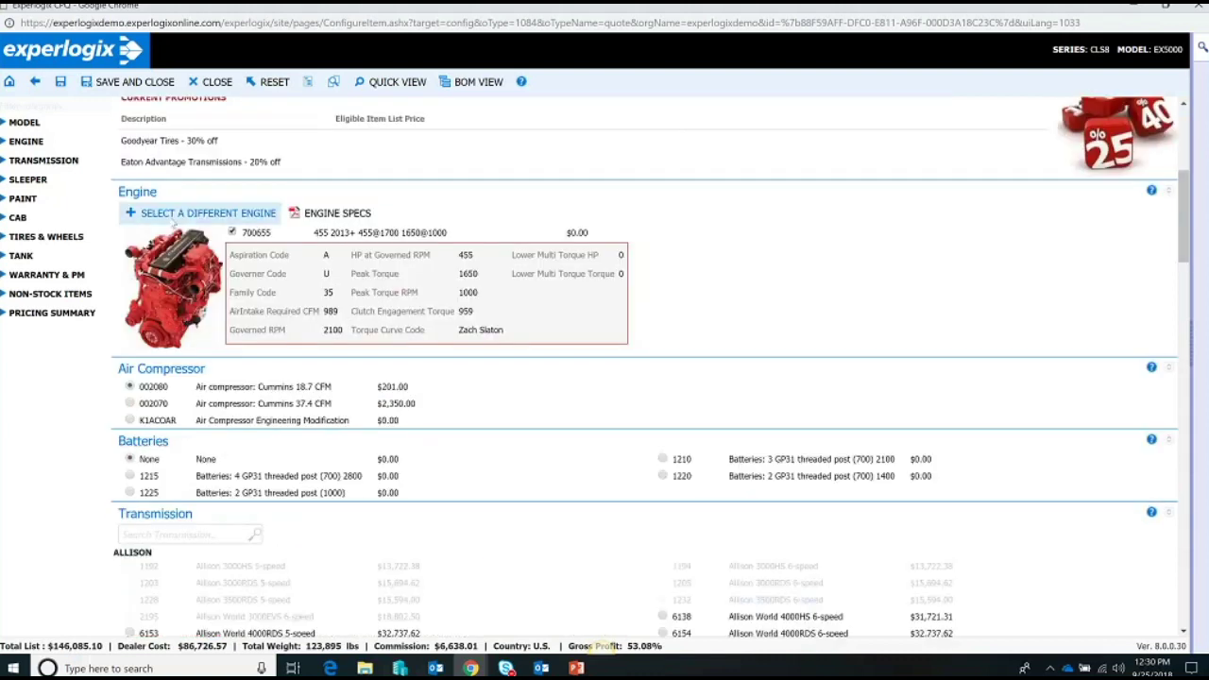
- Swap the engine for the 600 hp ISX15 (123801), filtering Peak Torque to >2000
left_click(180, 214)
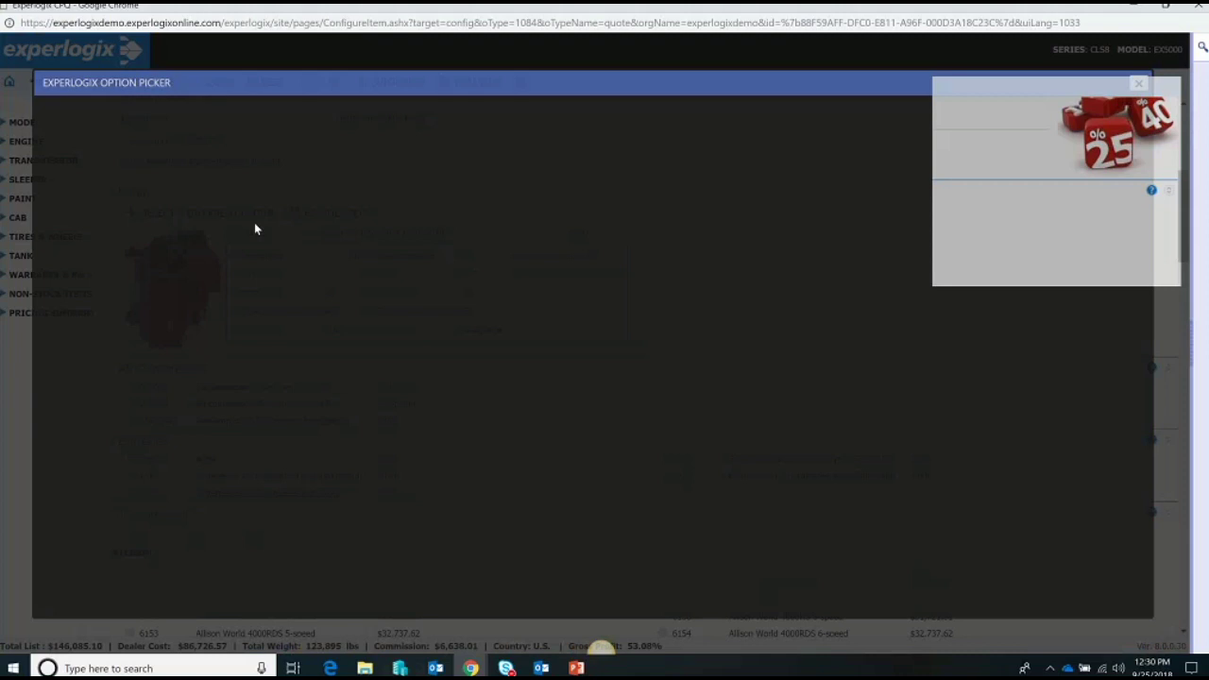
left_click(761, 157)
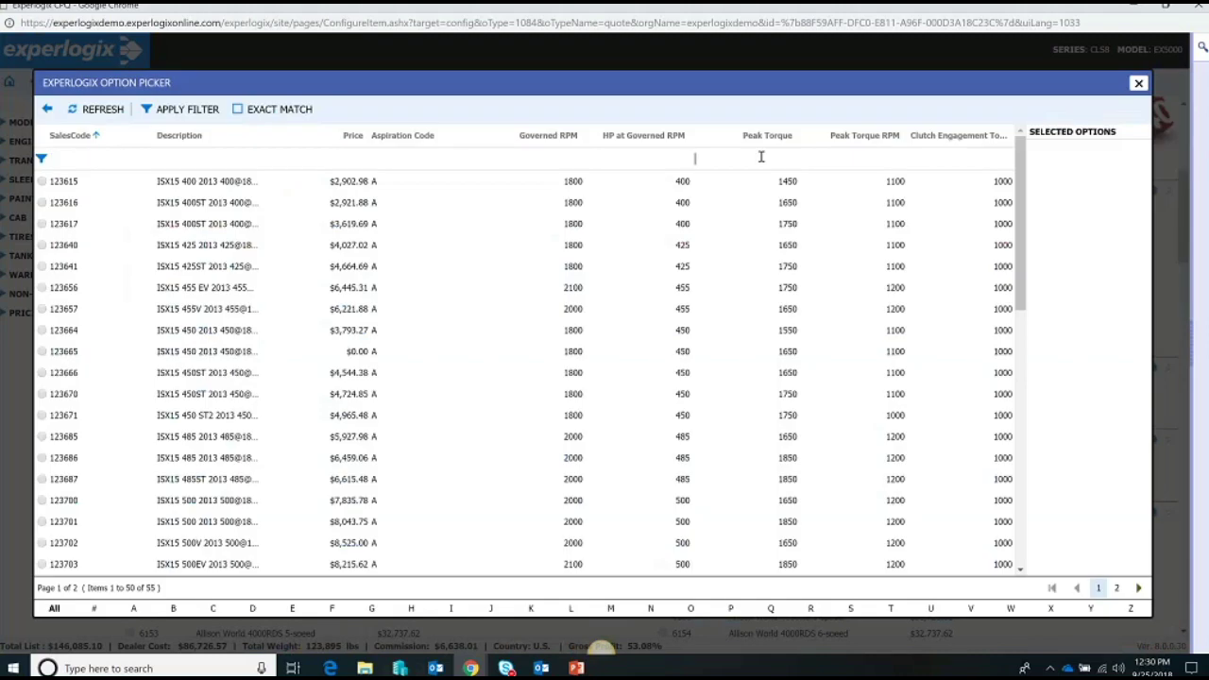
type(">2000")
key("Return")
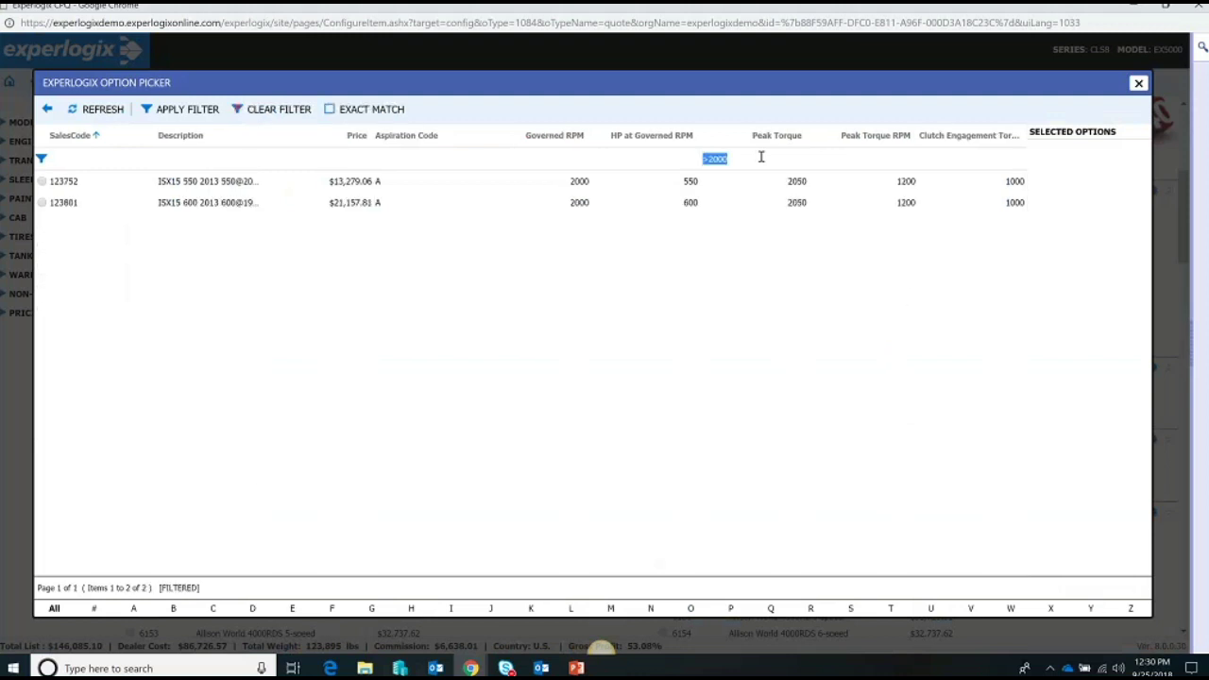
left_click(42, 202)
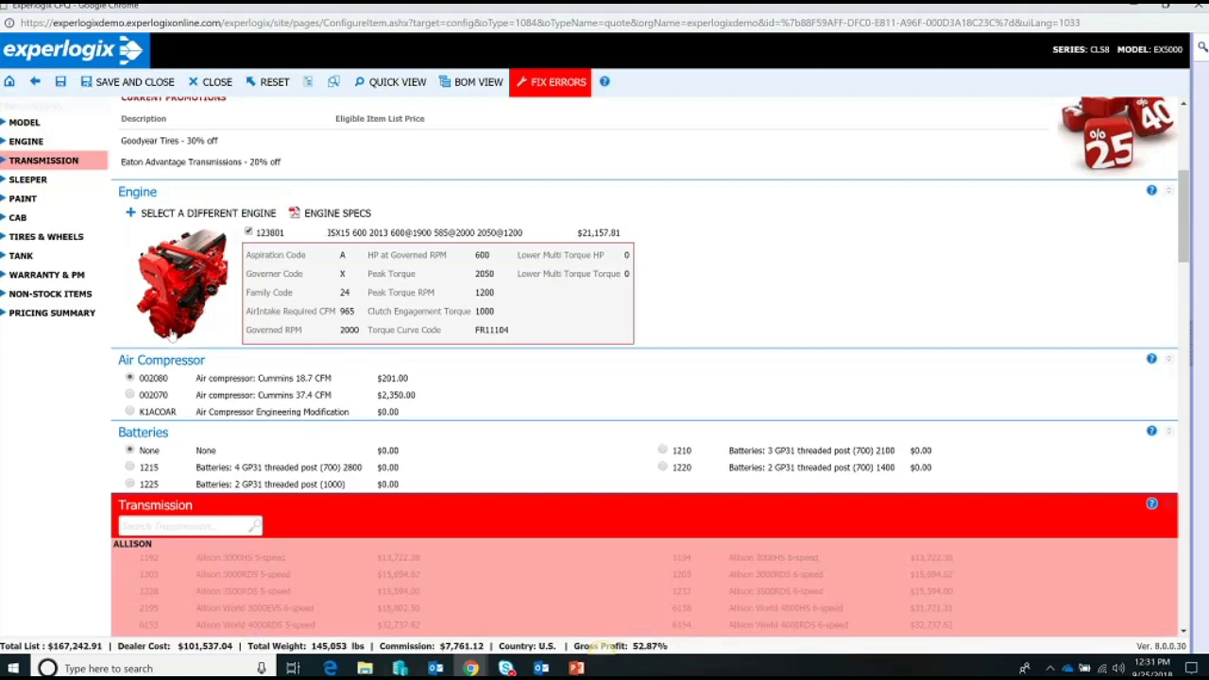
- Select the Fuller RTLO22918B 18-speed transmission (8741) in the Transmission section
scroll(342, 350, "down", 3)
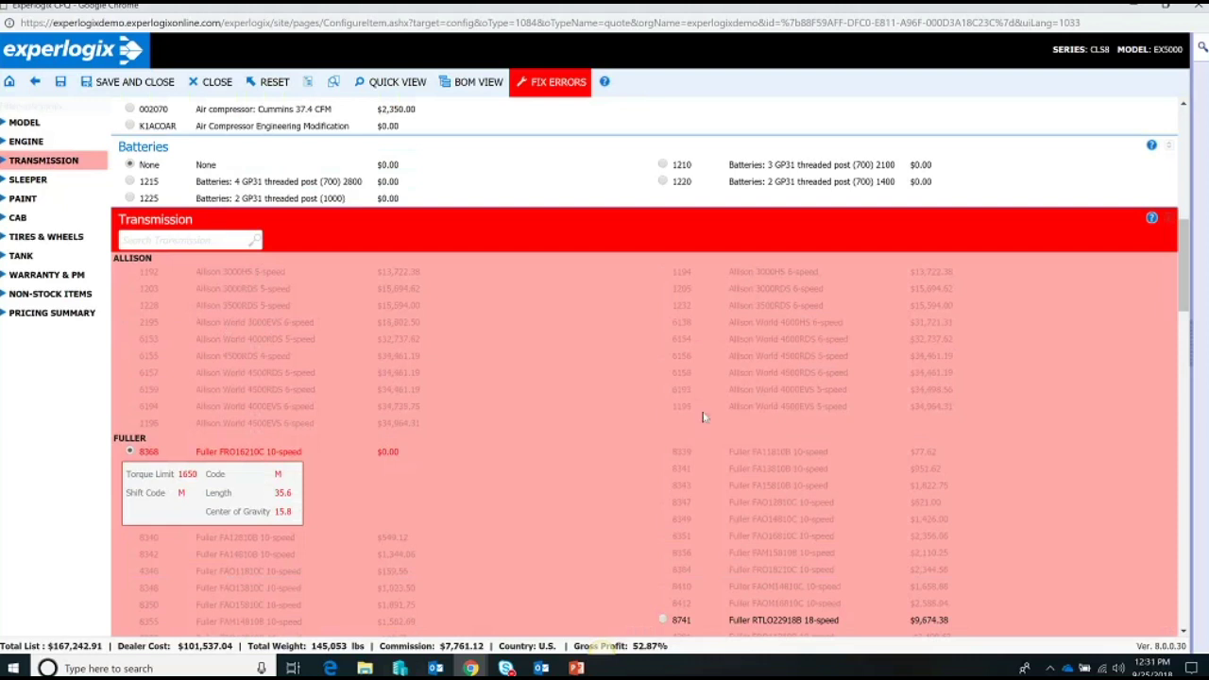
scroll(705, 412, "down", 2)
scroll(661, 342, "down", 1)
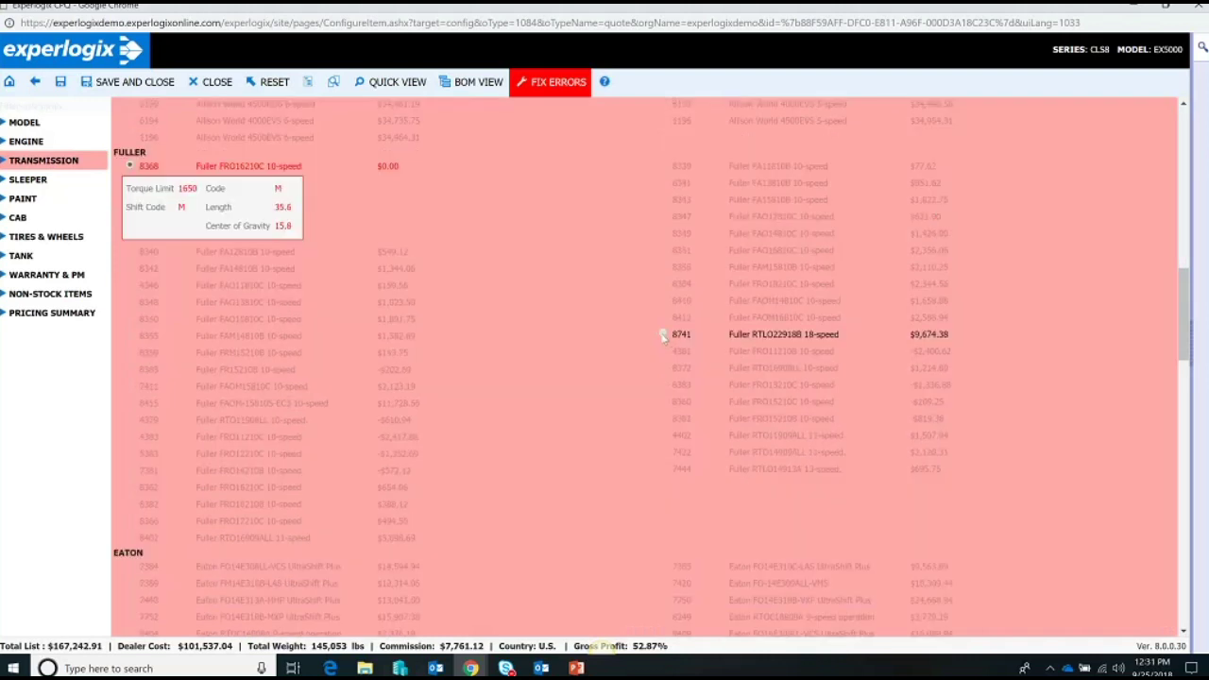
left_click(662, 334)
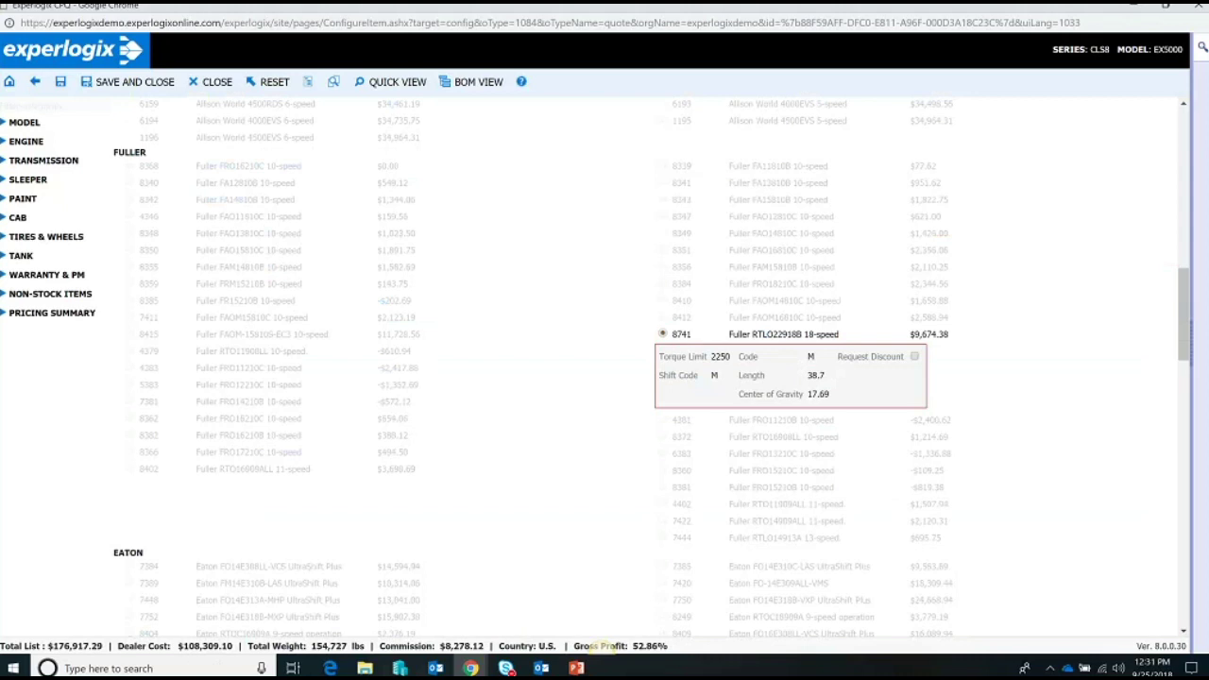
scroll(415, 336, "down", 1)
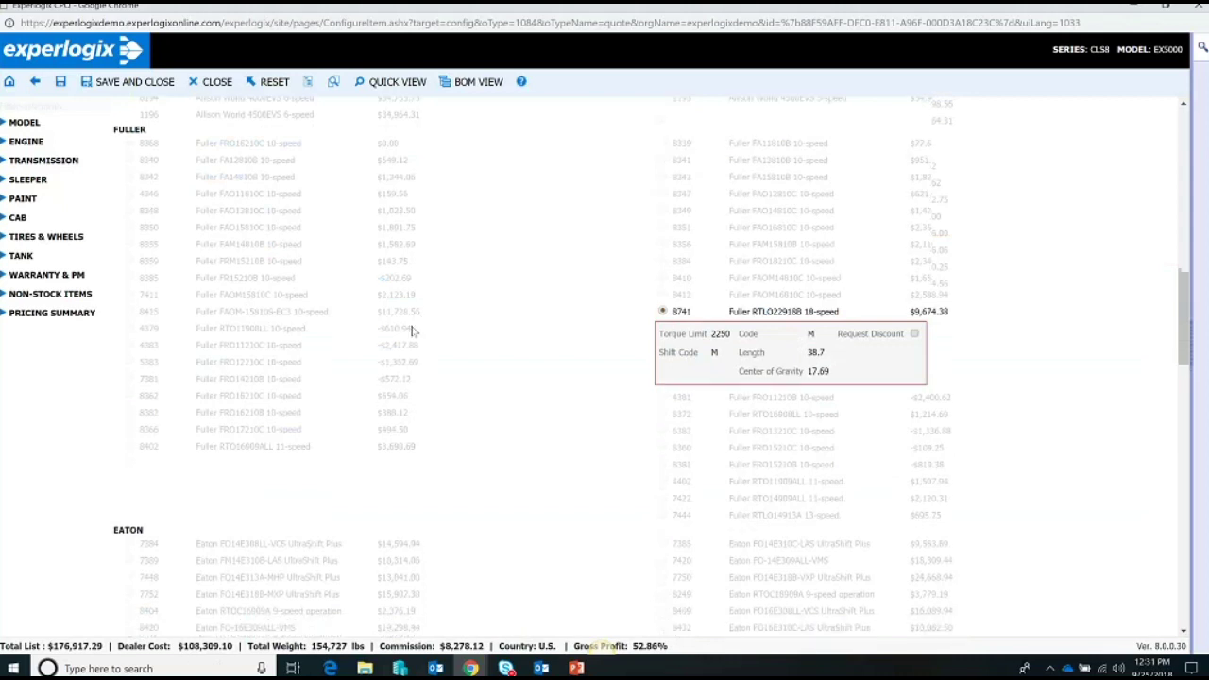
scroll(413, 329, "down", 2)
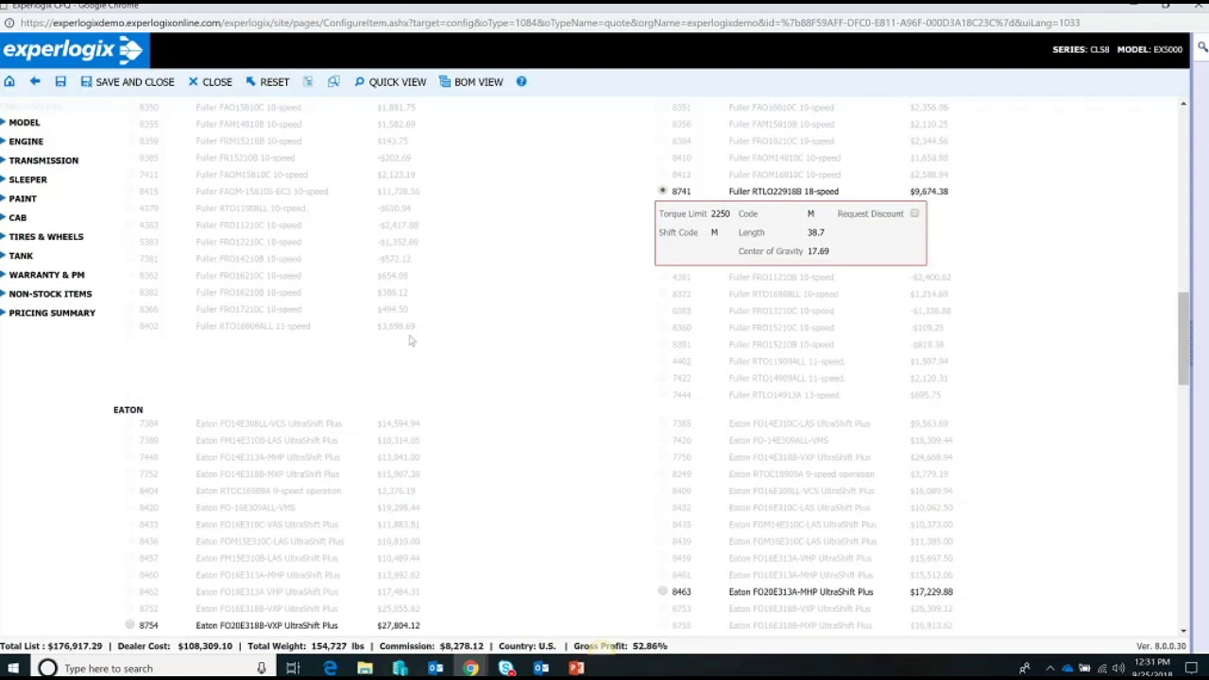
scroll(370, 326, "down", 1)
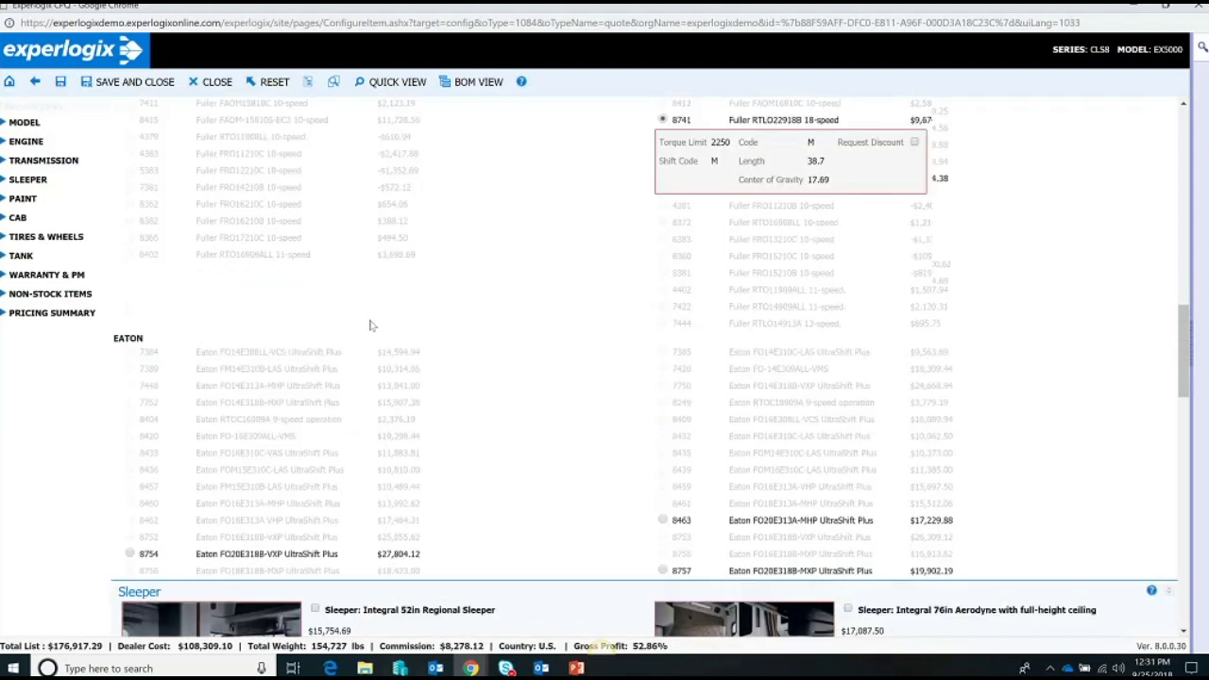
- Paint the truck blue, choose a 52 Inches sleeper cab, and go to Pricing Summary
scroll(378, 311, "down", 5)
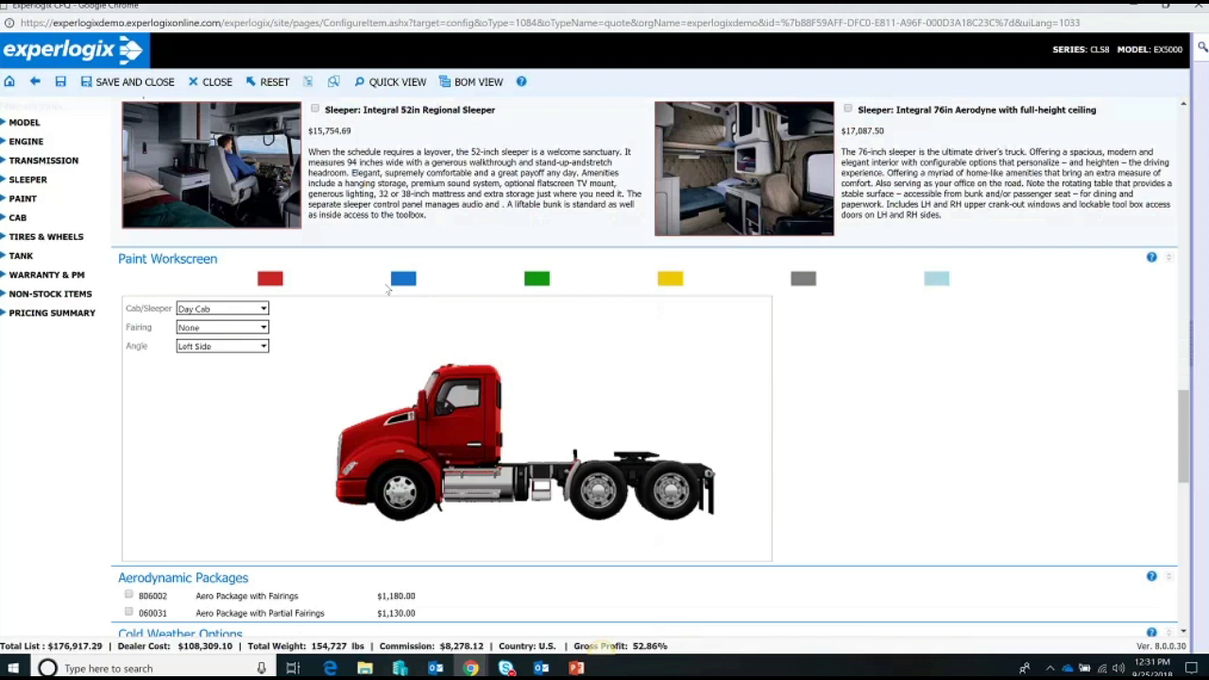
left_click(407, 280)
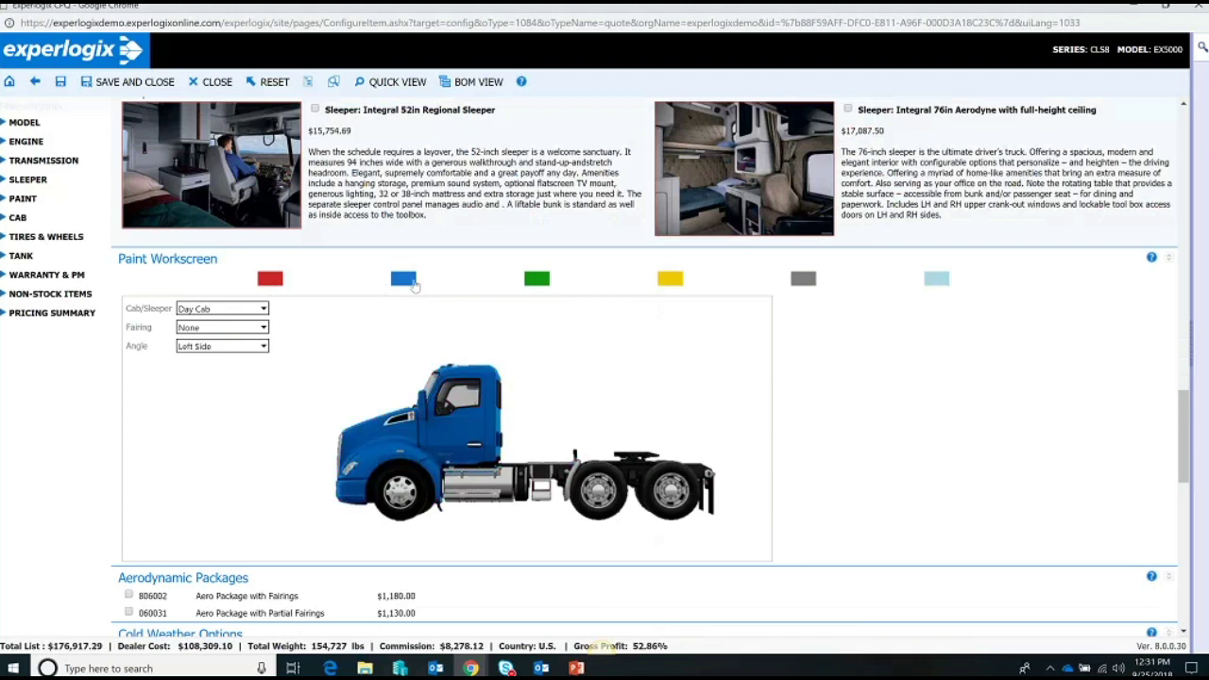
left_click(227, 308)
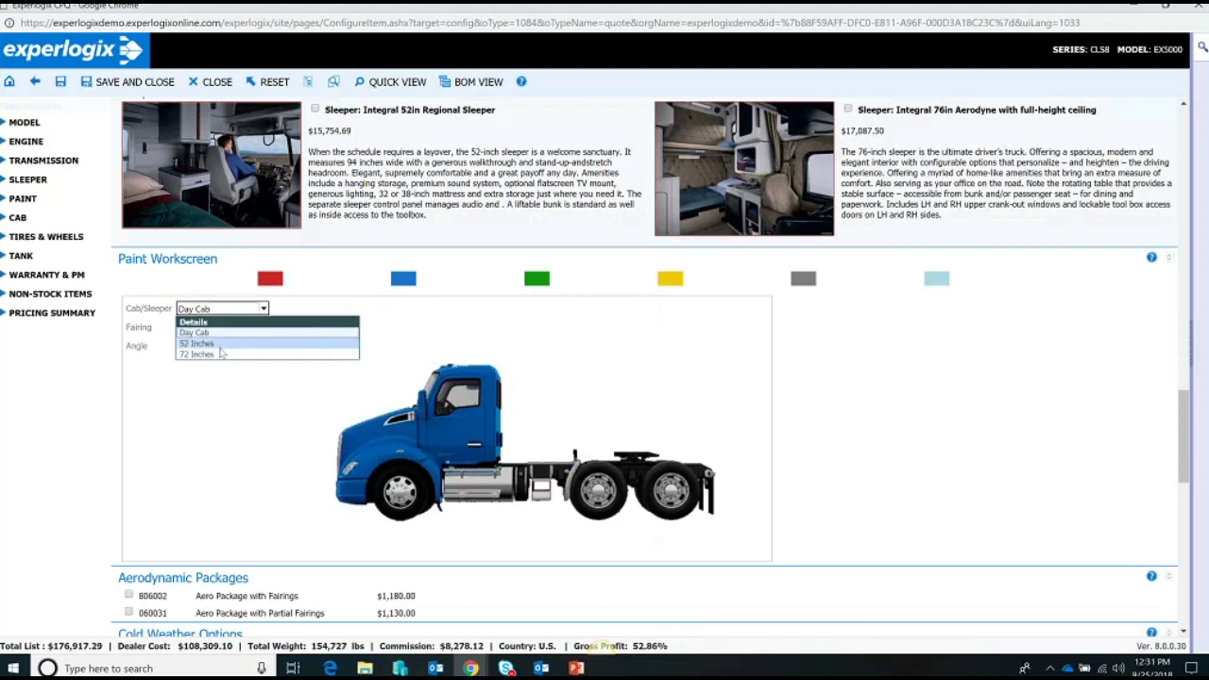
left_click(219, 348)
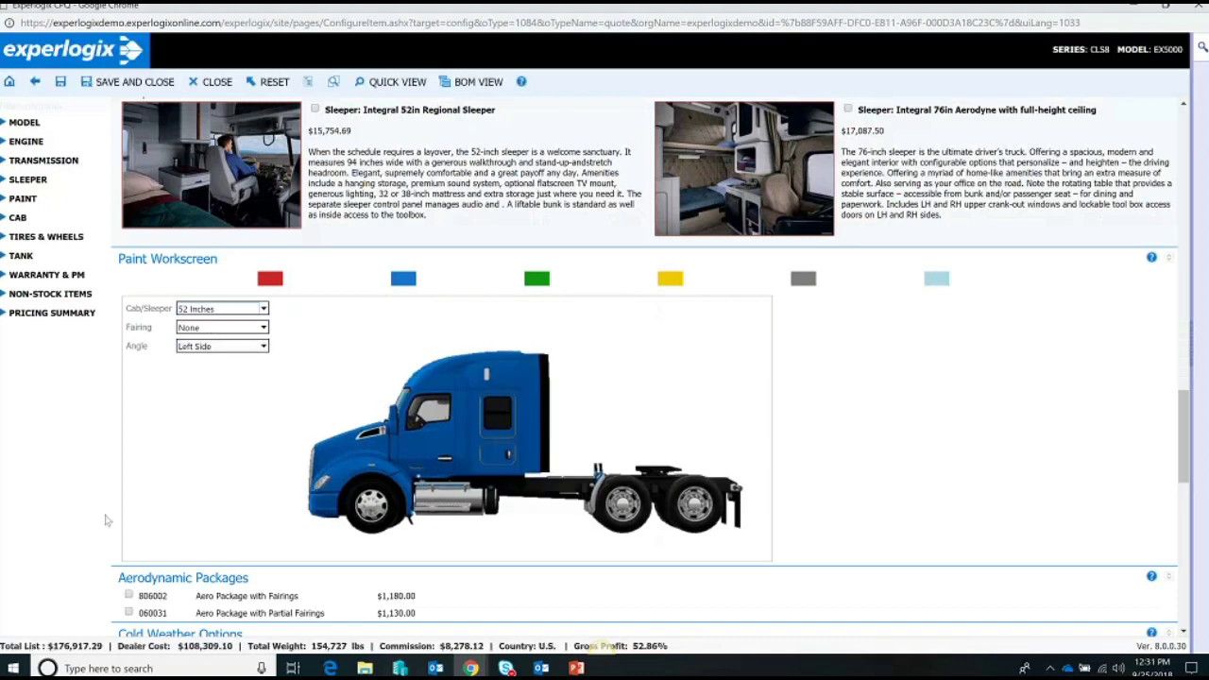
left_click(52, 313)
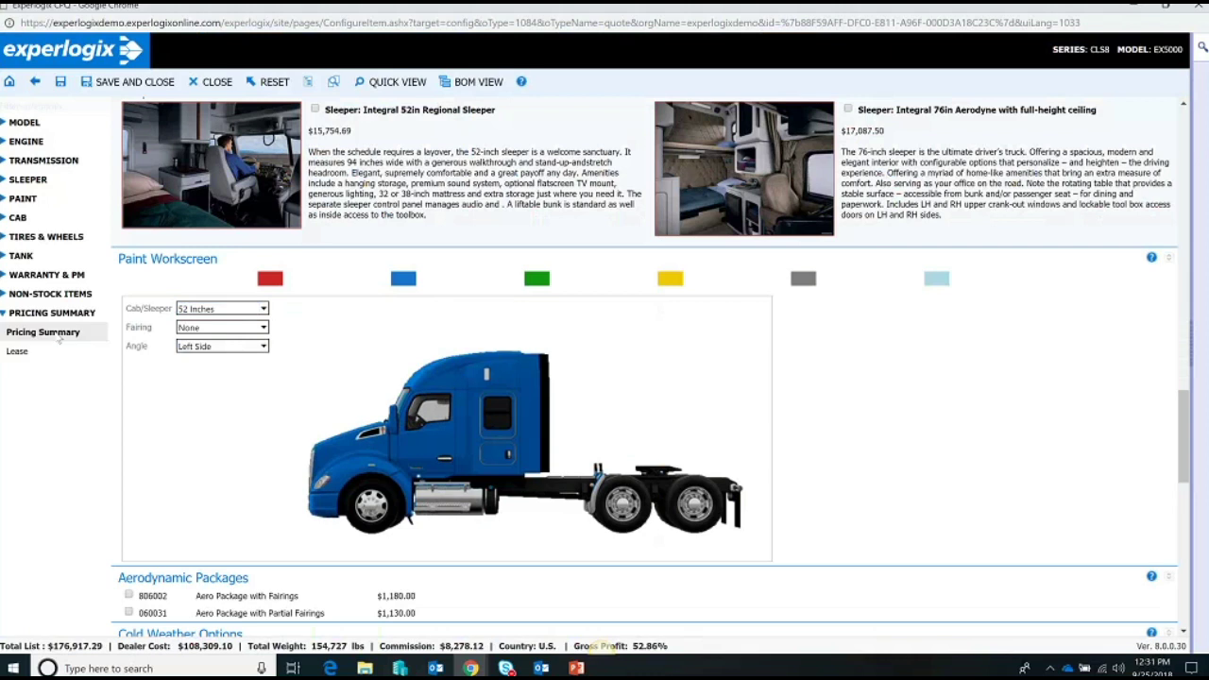
left_click(57, 335)
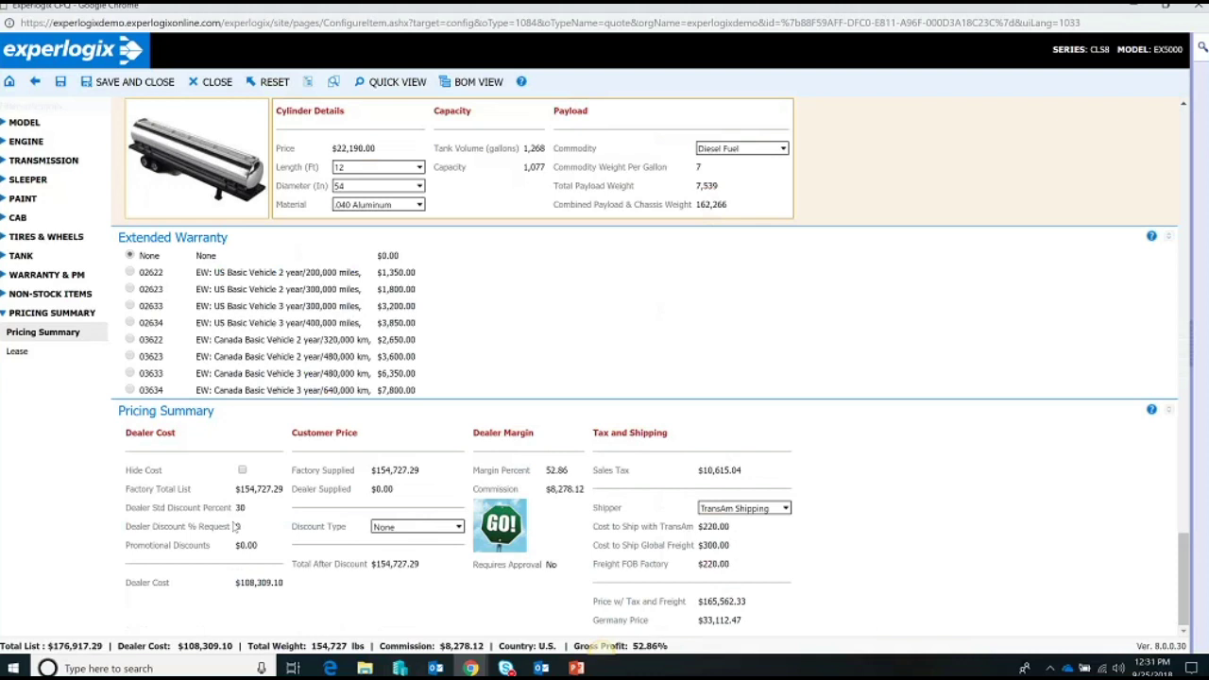
- Apply a 10 percent discount and save the configuration back to the quote
left_click(406, 532)
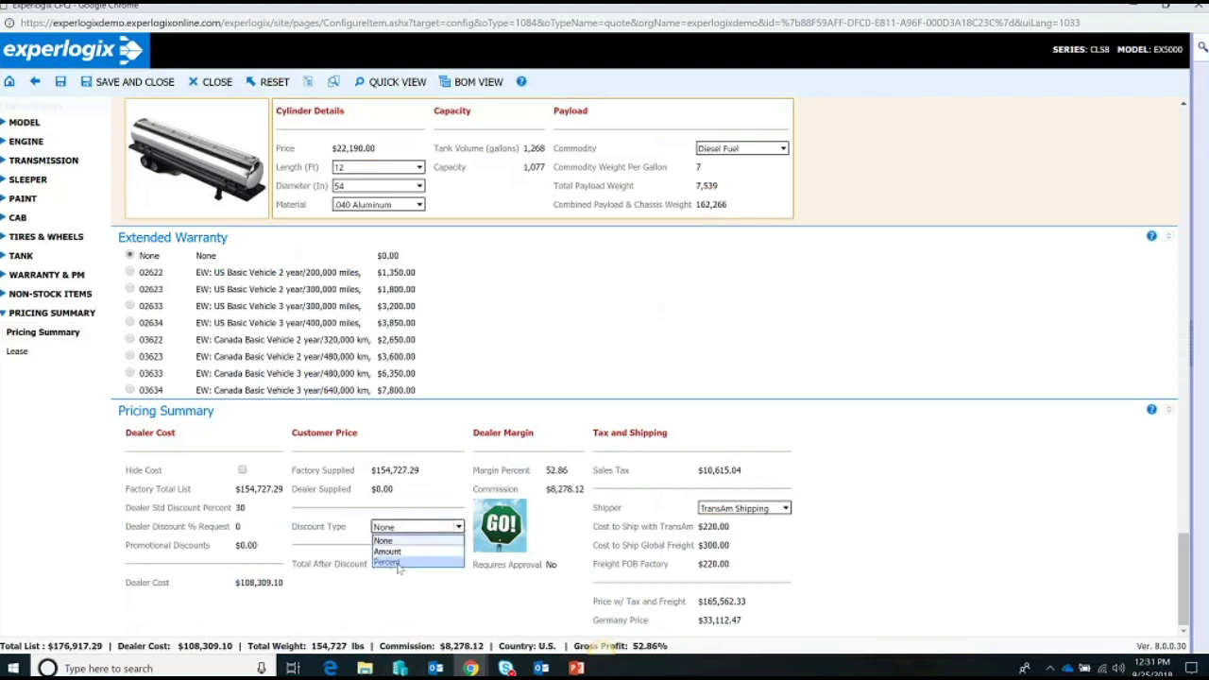
left_click(404, 549)
key("Tab")
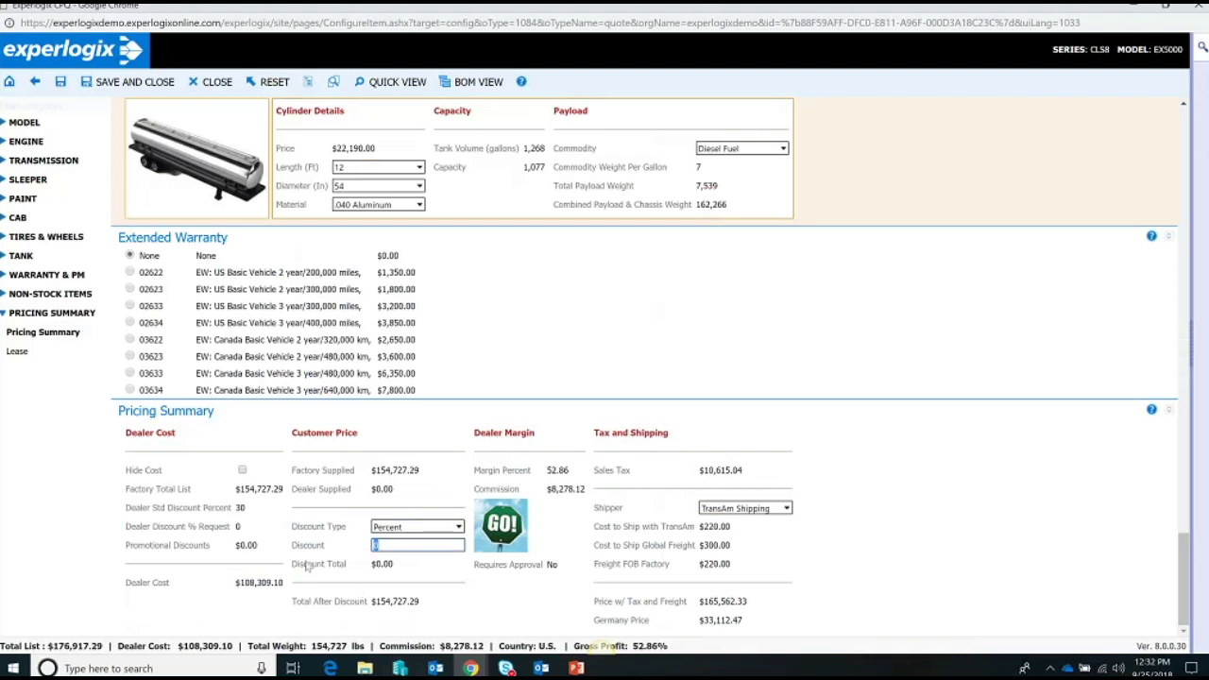
type("50")
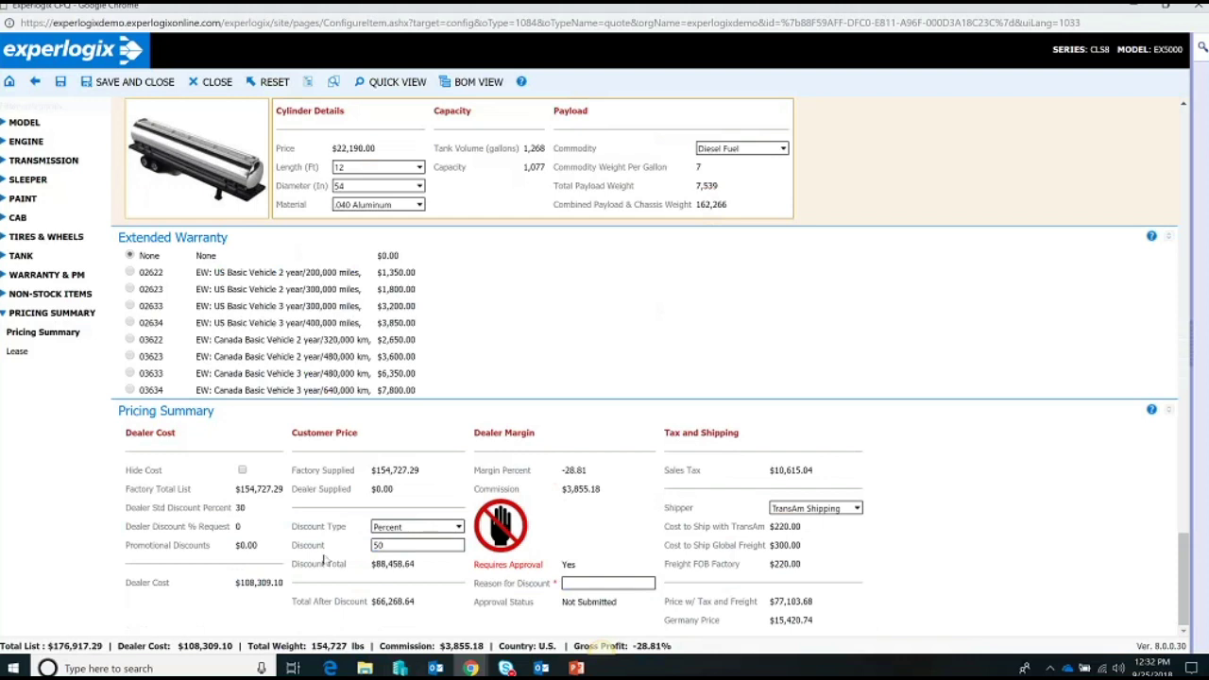
left_click_drag(387, 546, 364, 544)
type("10")
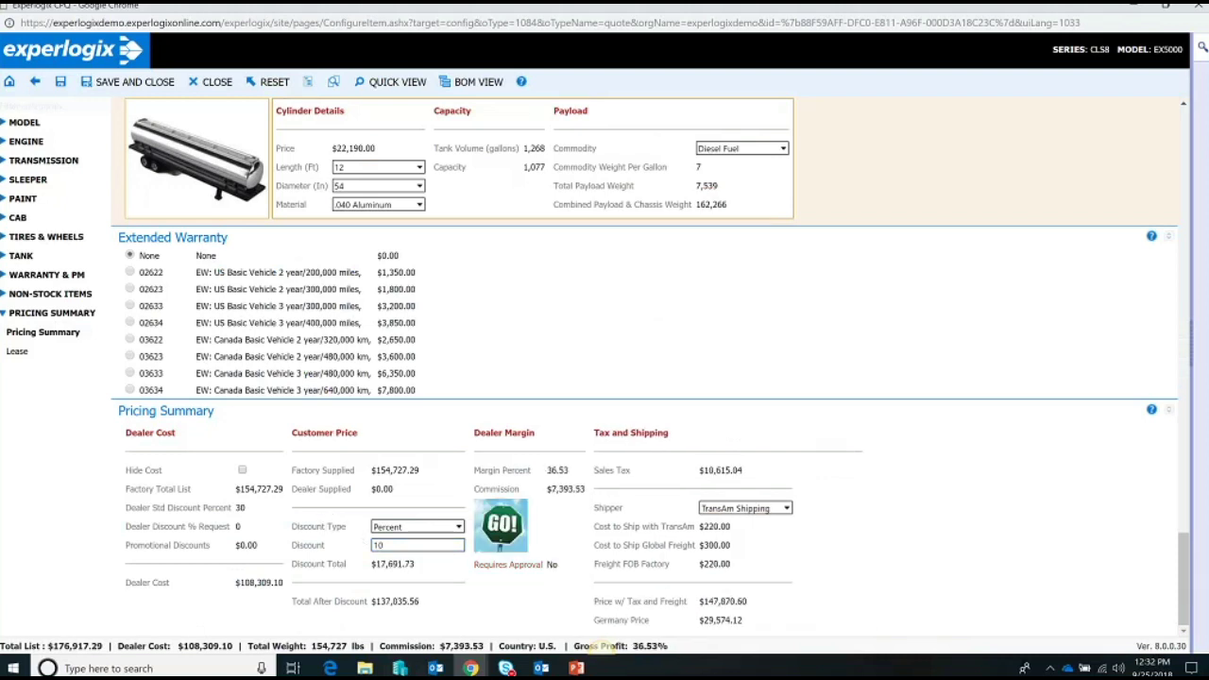
left_click(141, 83)
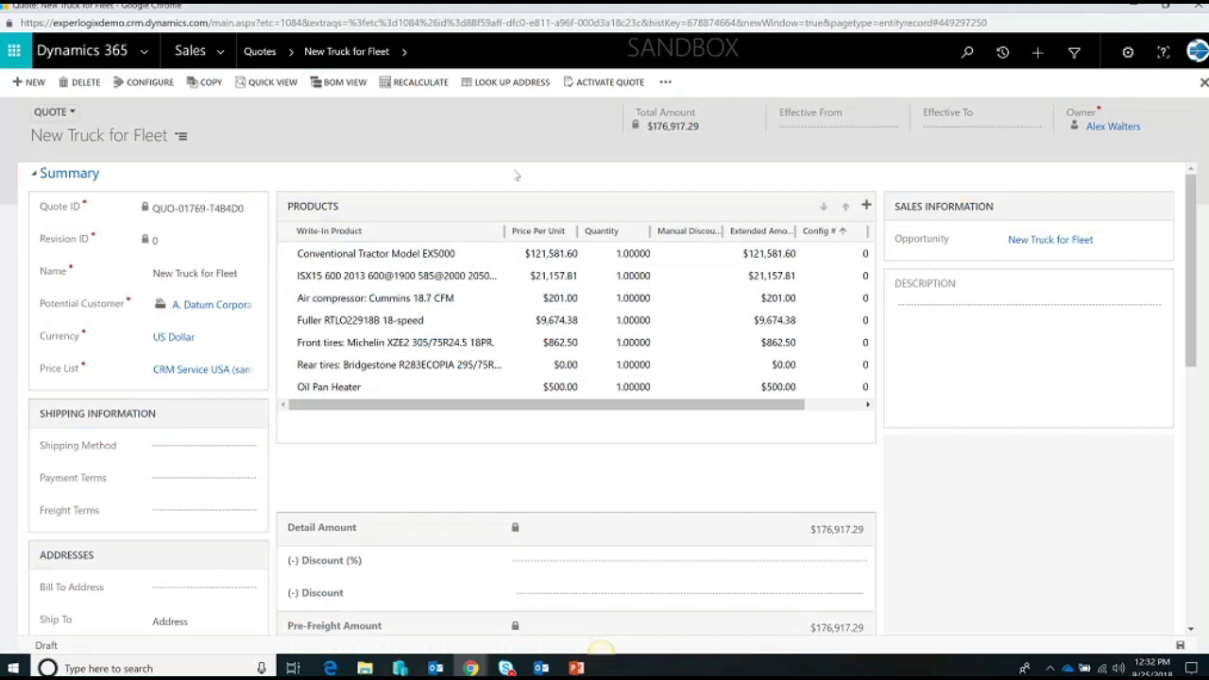
- Open and then dismiss the quote's additional actions menu
left_click(665, 82)
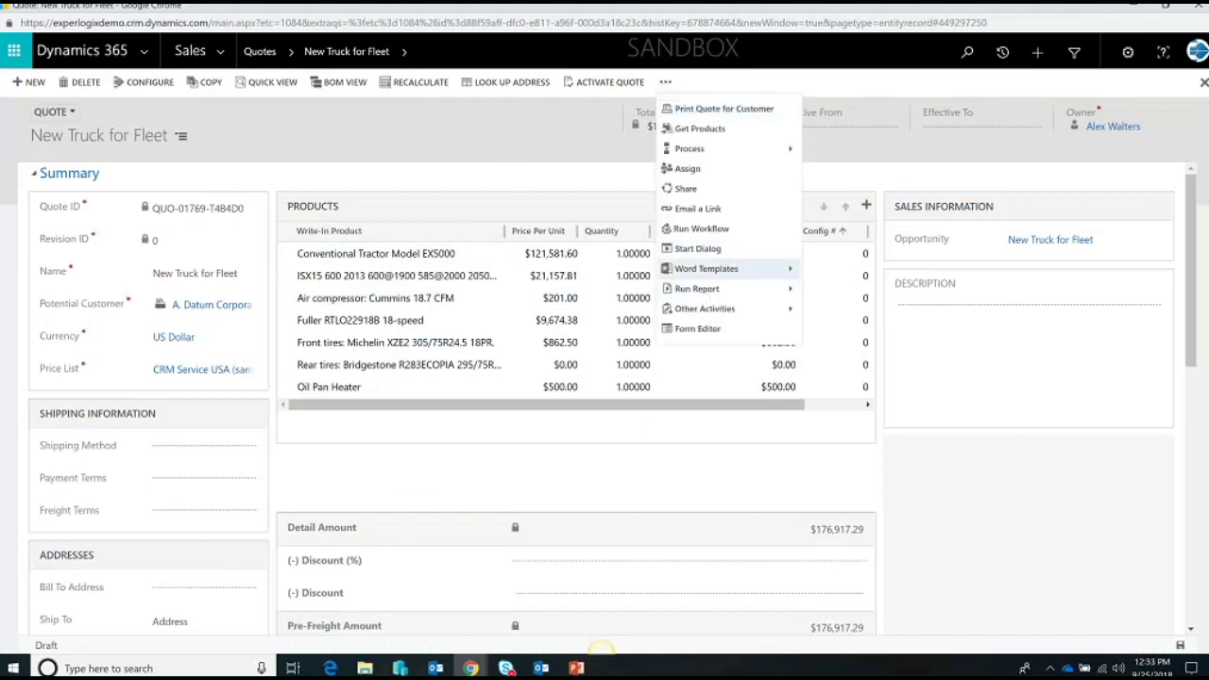
left_click(454, 139)
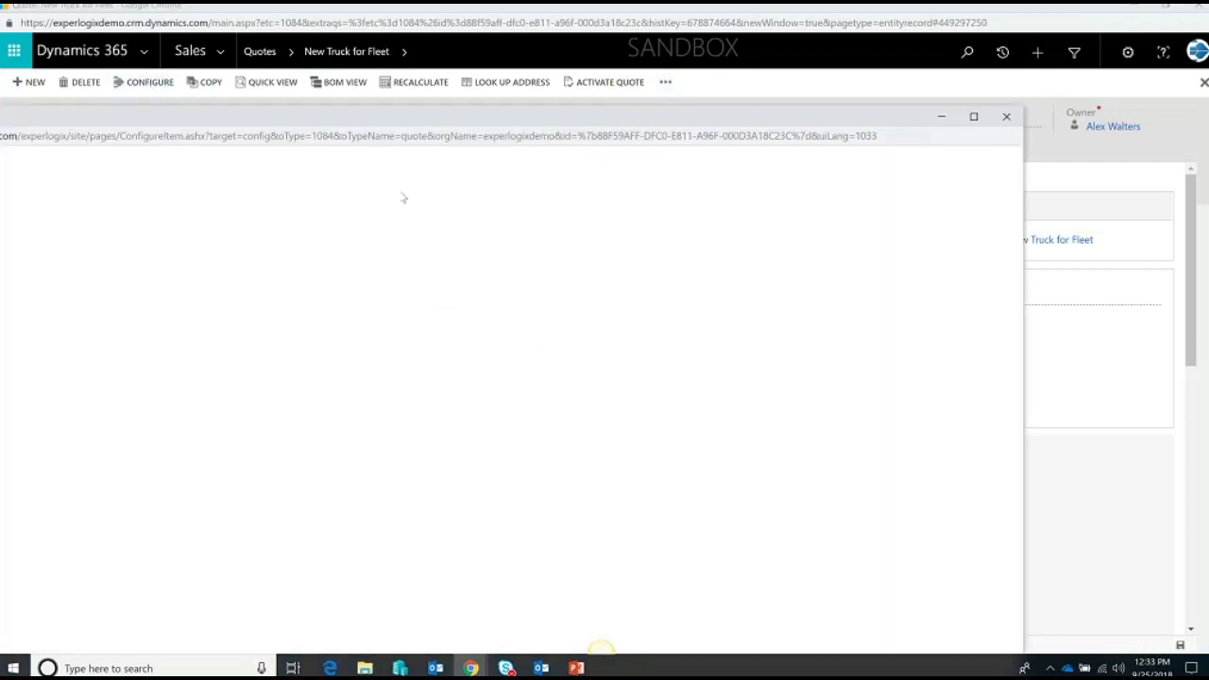
- Maximize the configurator, duplicate the EX5000 configuration, and edit the second copy
double_click(261, 14)
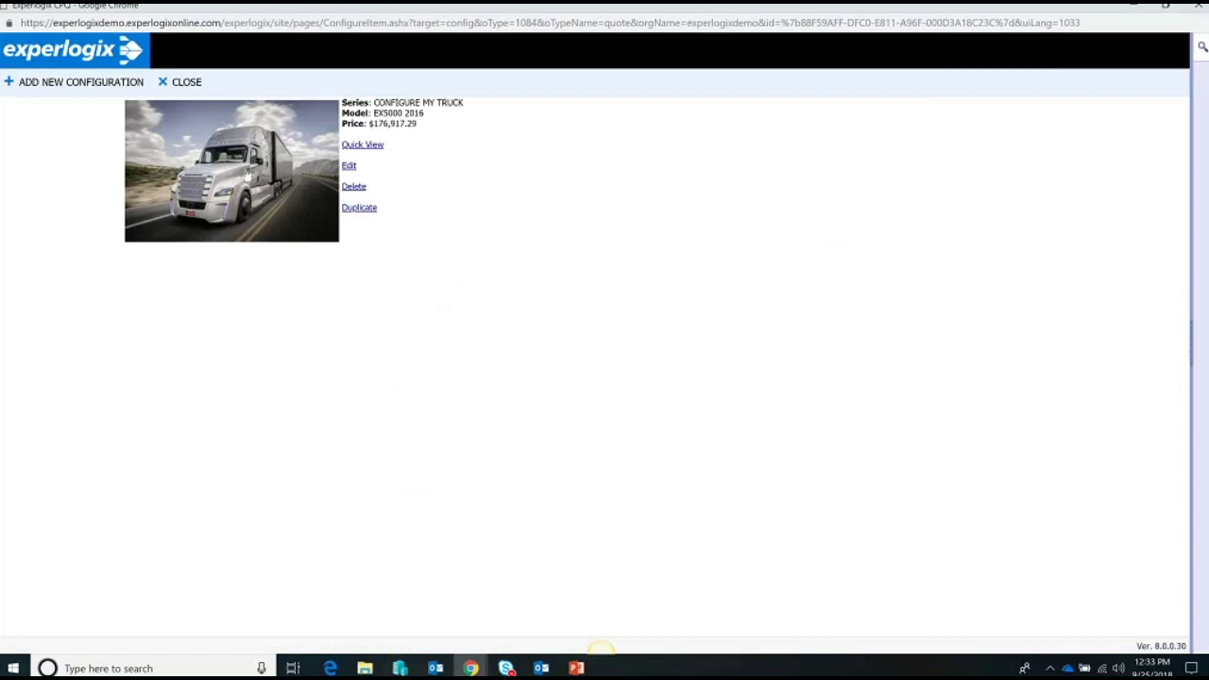
left_click(361, 208)
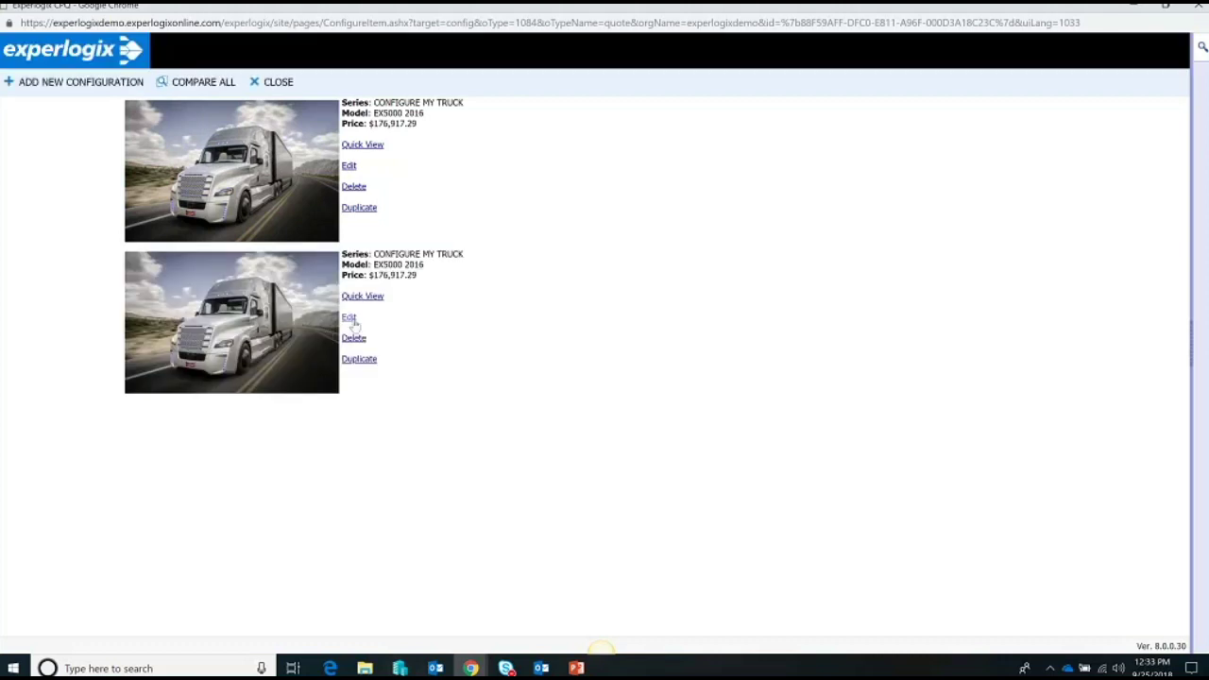
left_click(349, 318)
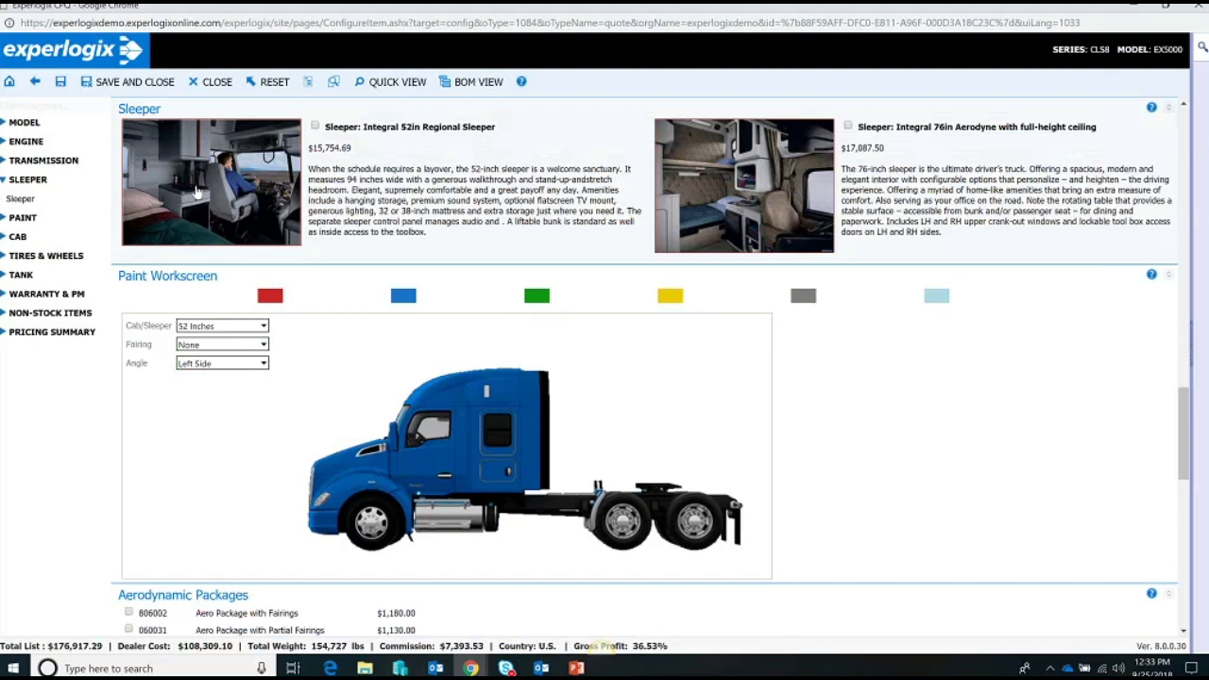
- Add the 52in Regional Sleeper and its suggested add-ons, then return Home discarding those changes
left_click(243, 177)
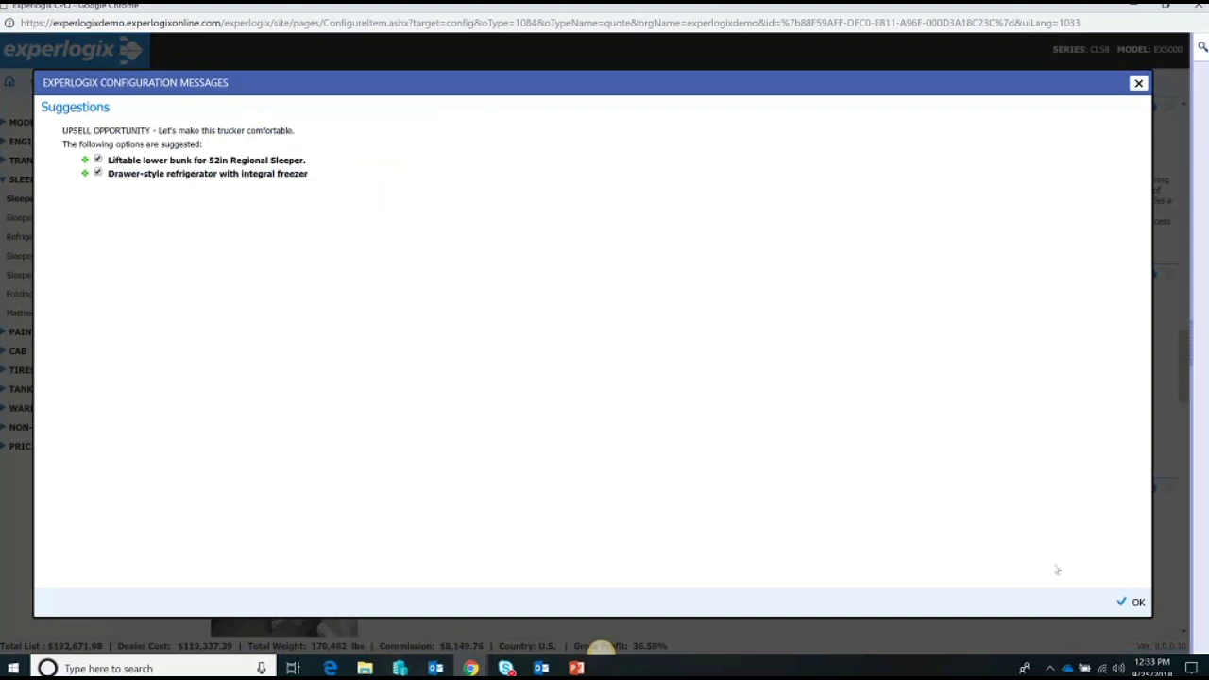
key("Return")
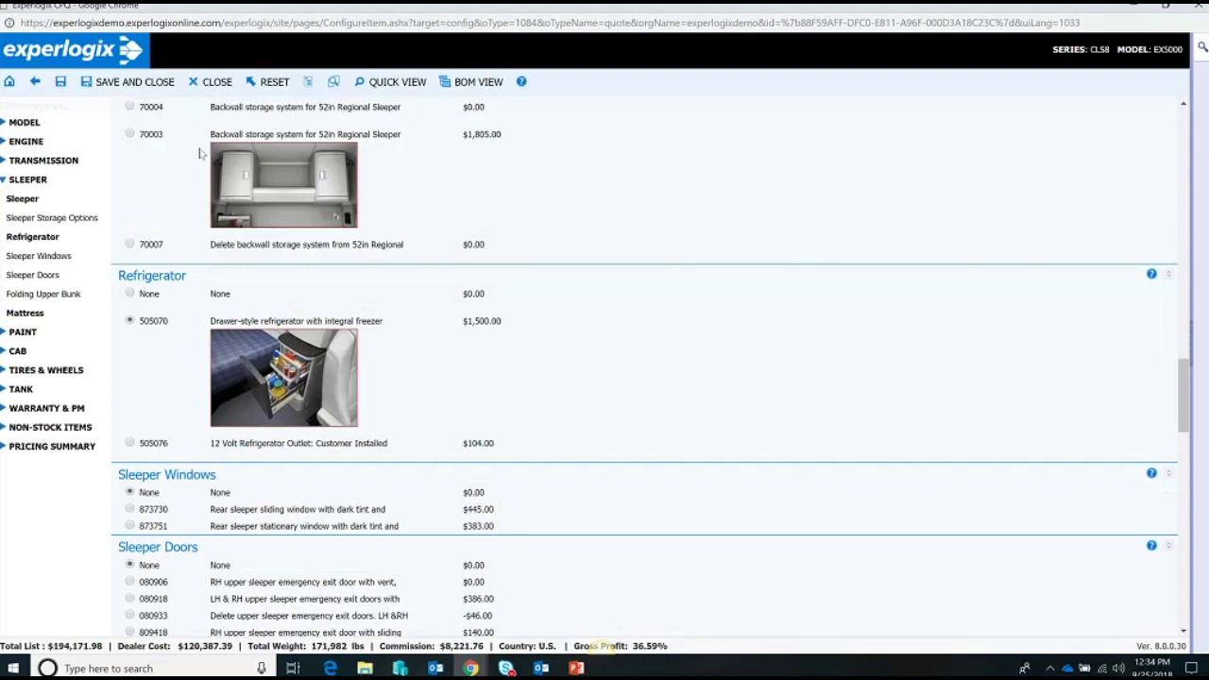
left_click(10, 82)
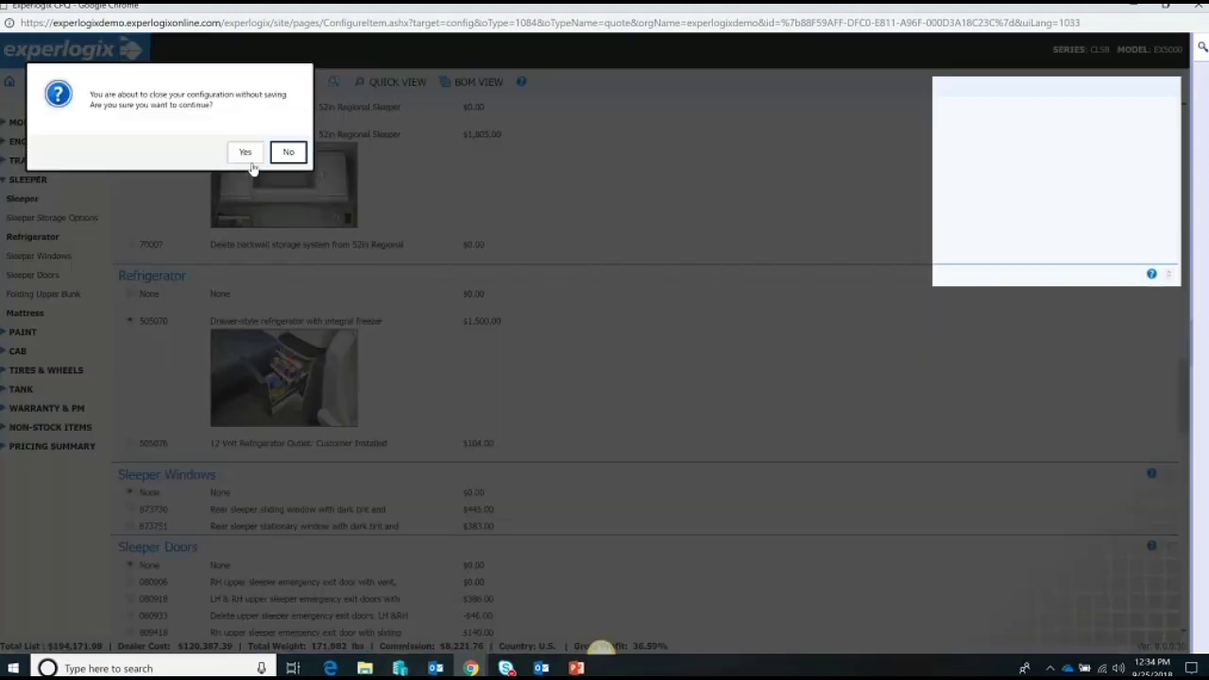
left_click(246, 155)
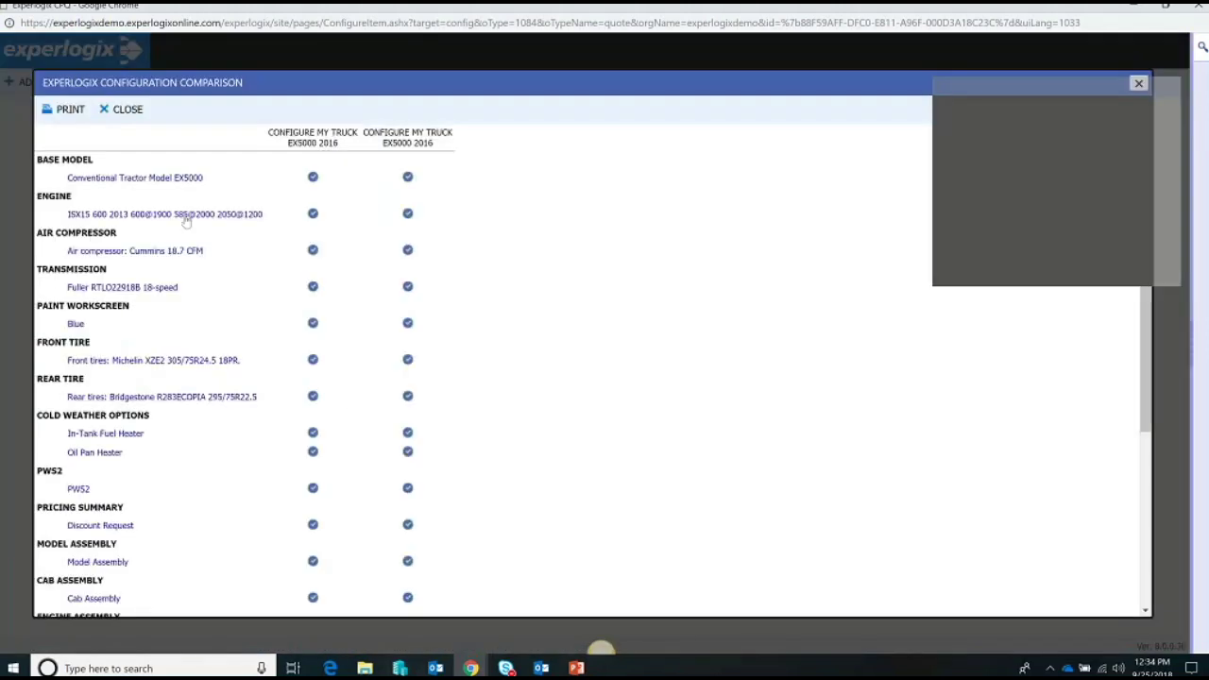